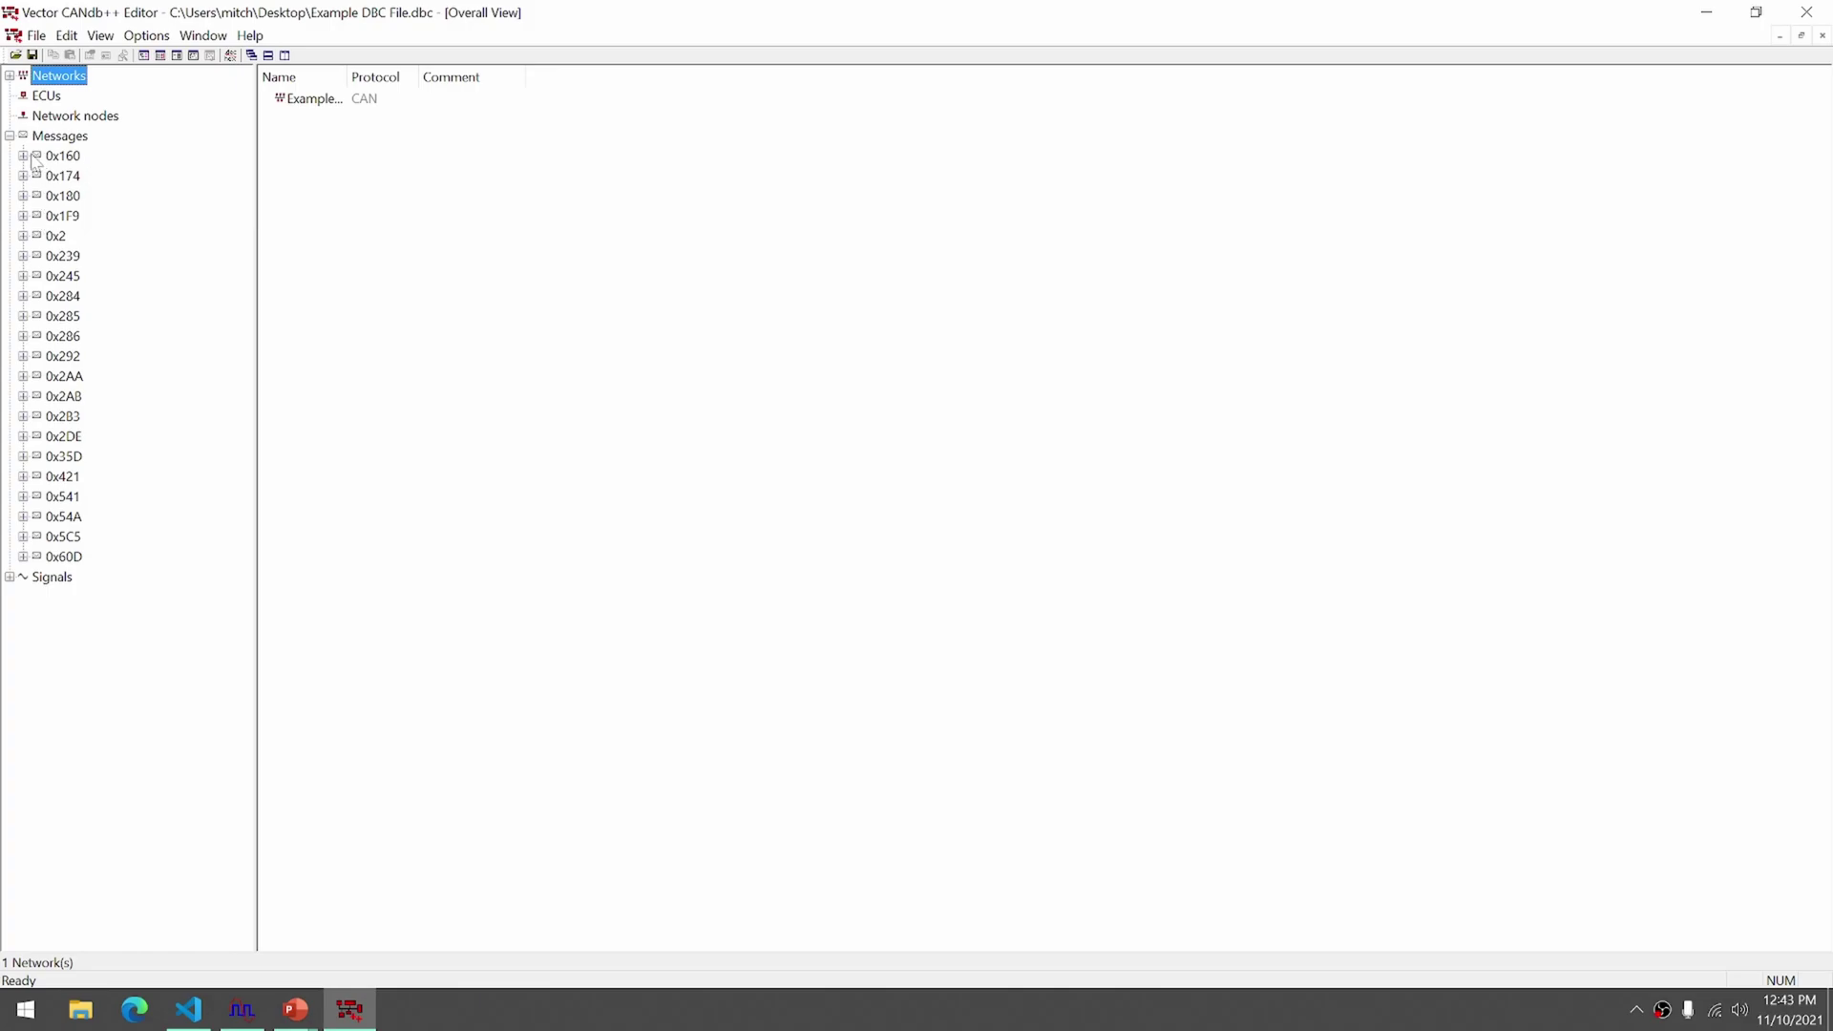
- Examine the signals in messages 0x160, 0x174, 0x180, 0x1F9, 0x2 and 0x239, and close the DBC editor
click(23, 156)
click(23, 196)
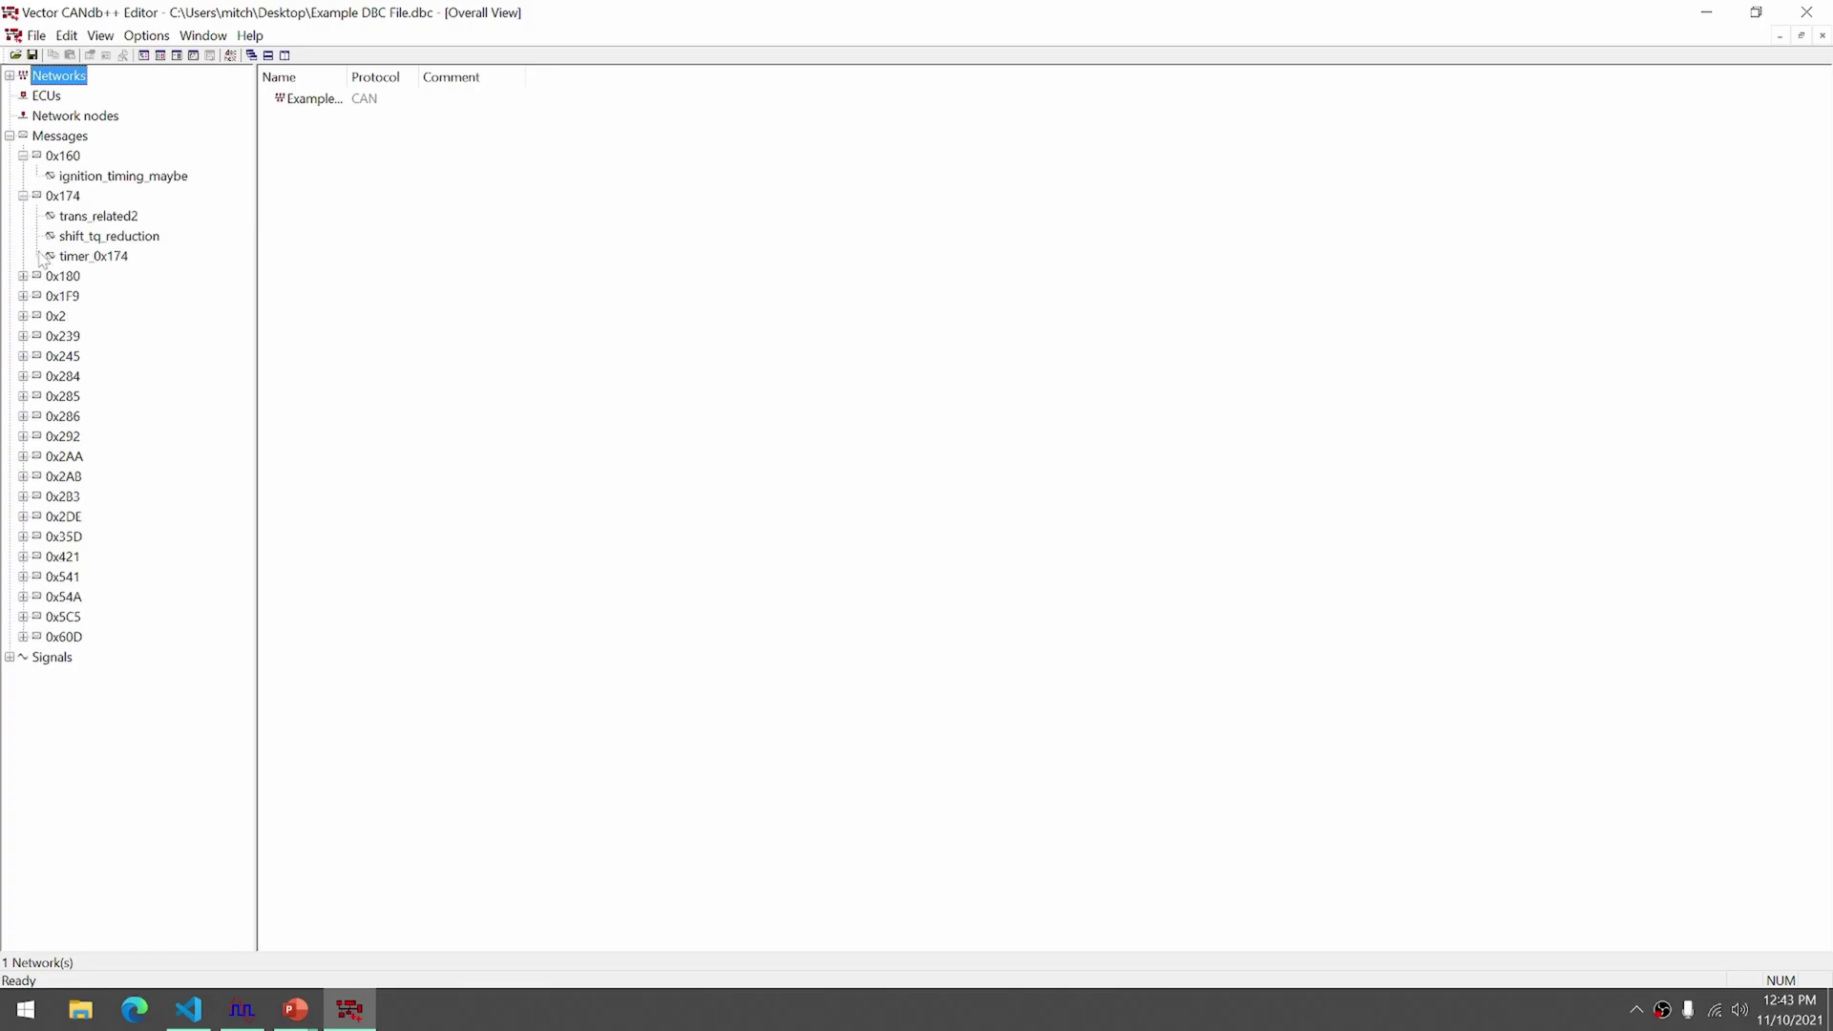
click(23, 276)
click(23, 337)
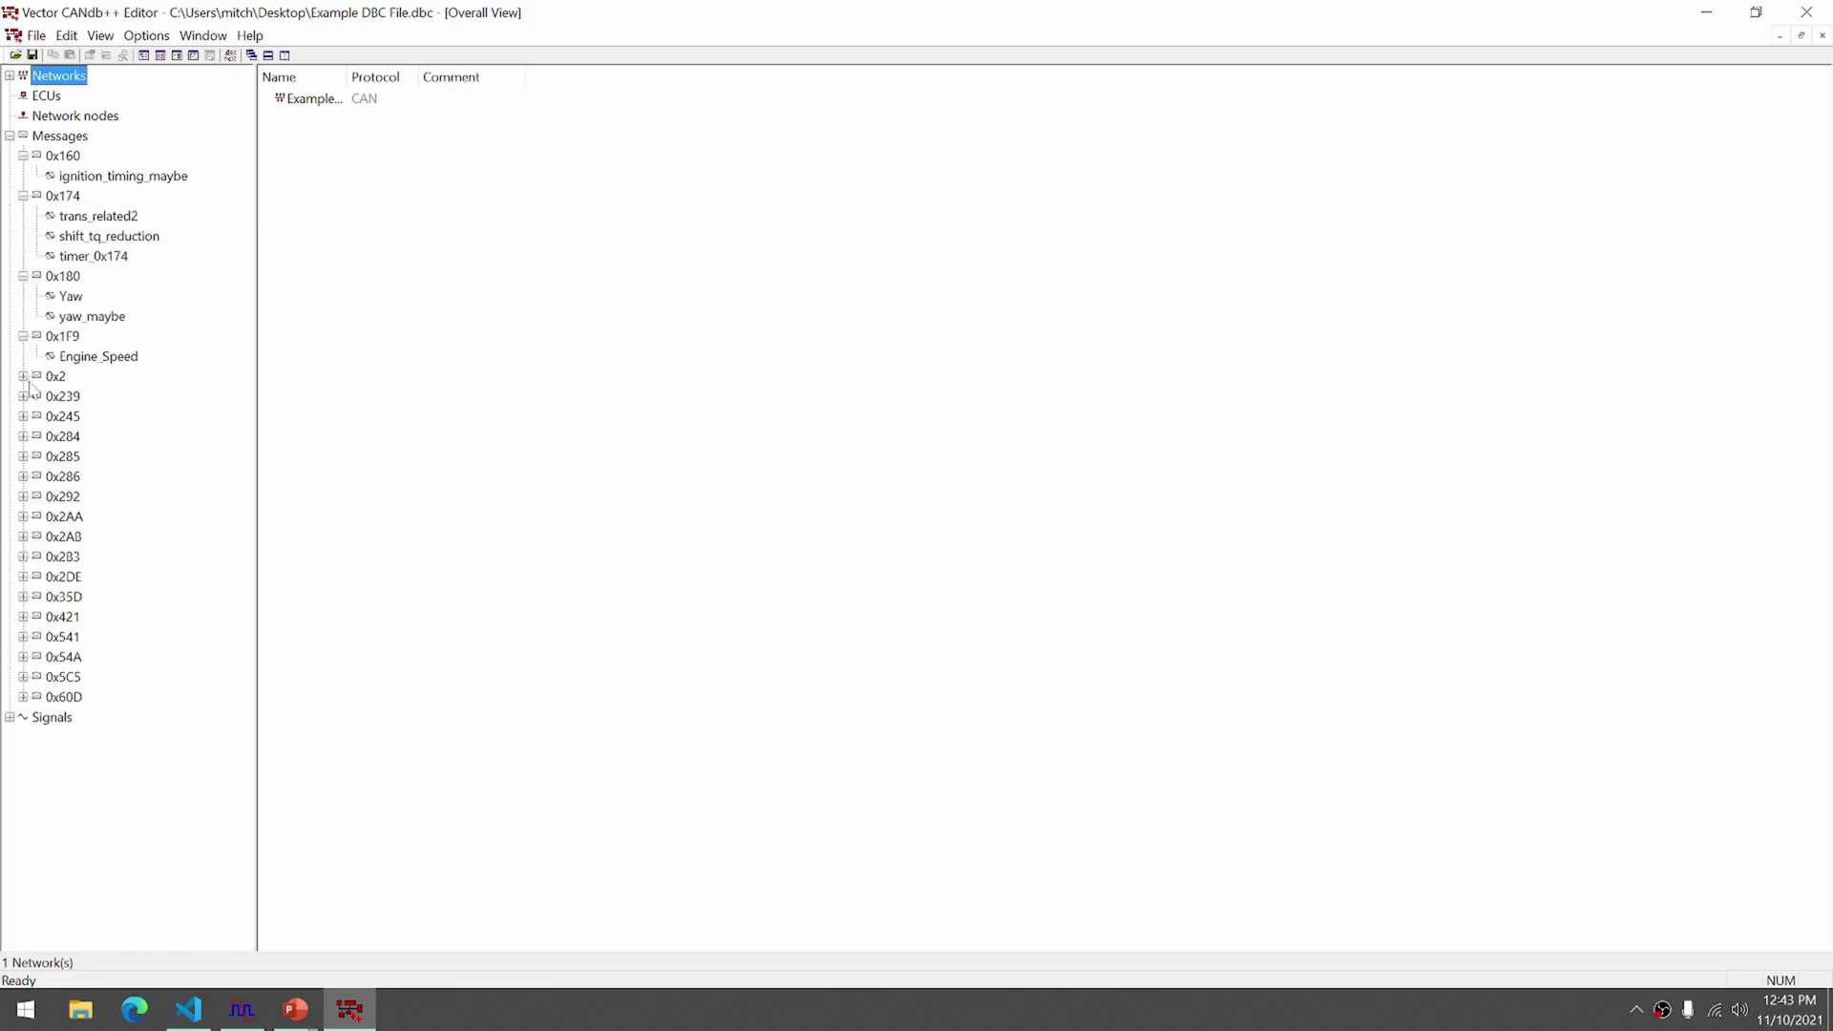
click(23, 377)
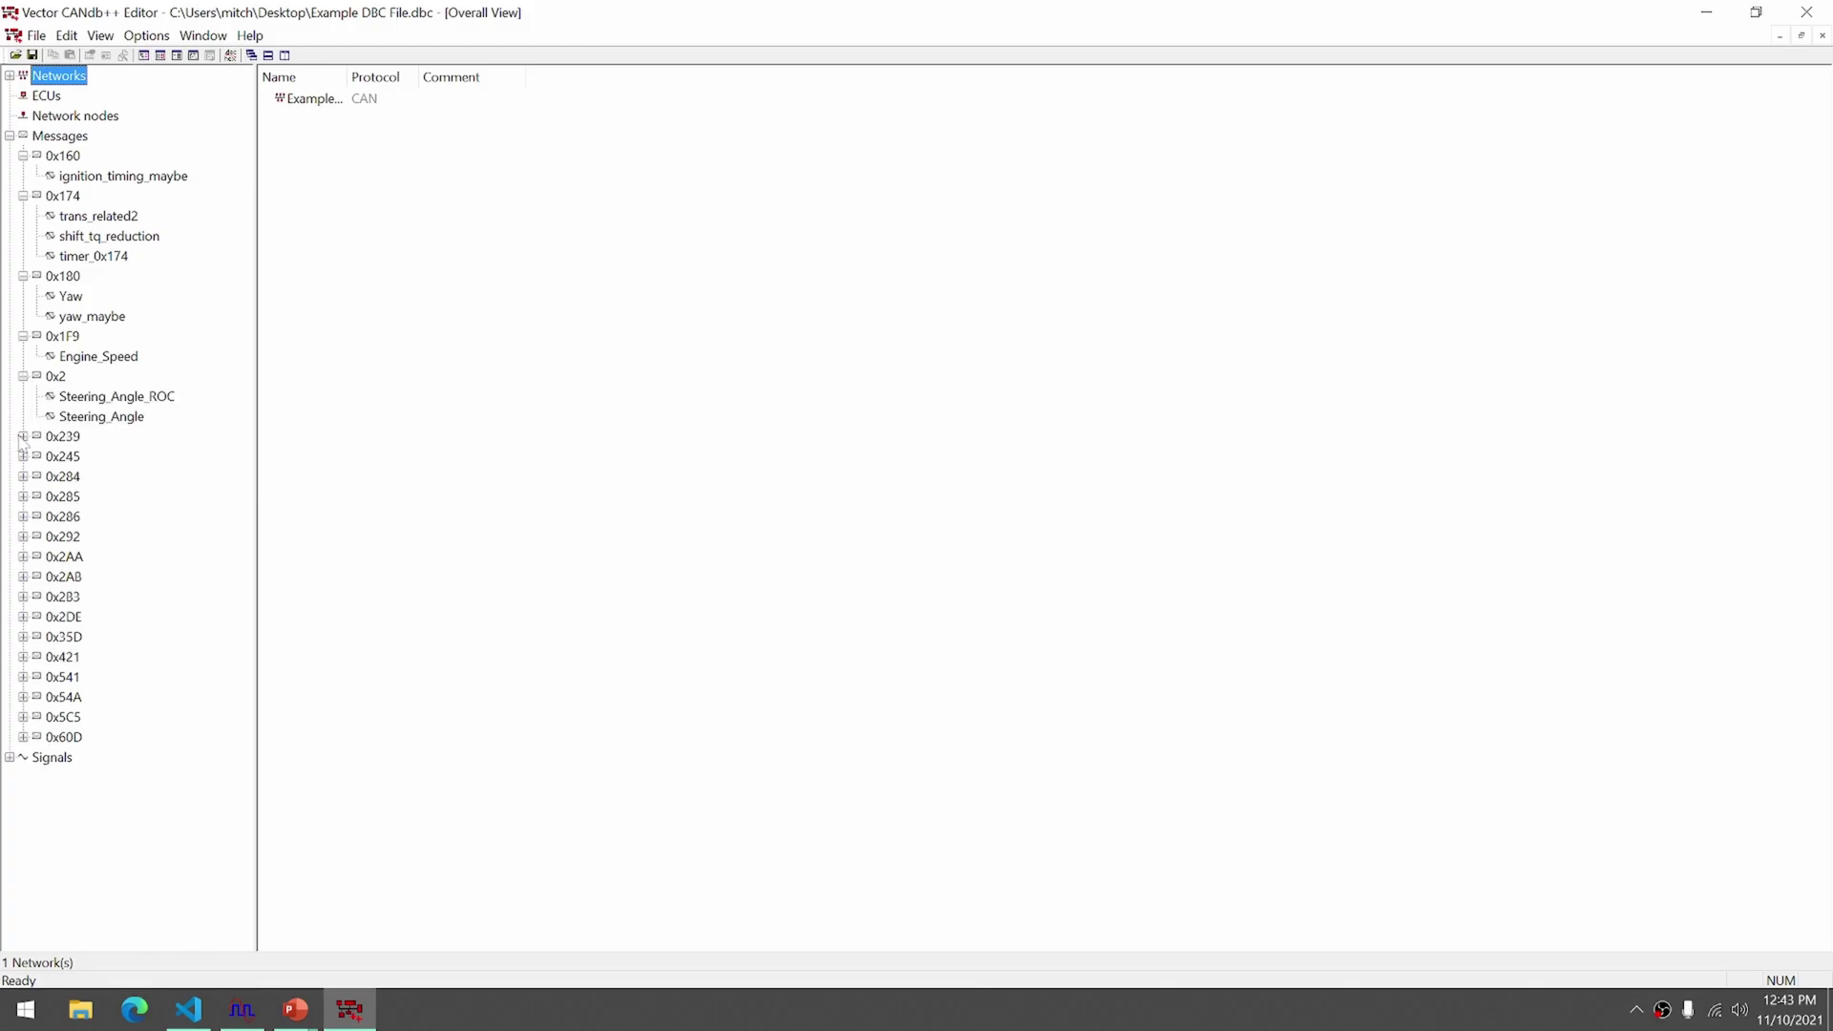
click(23, 436)
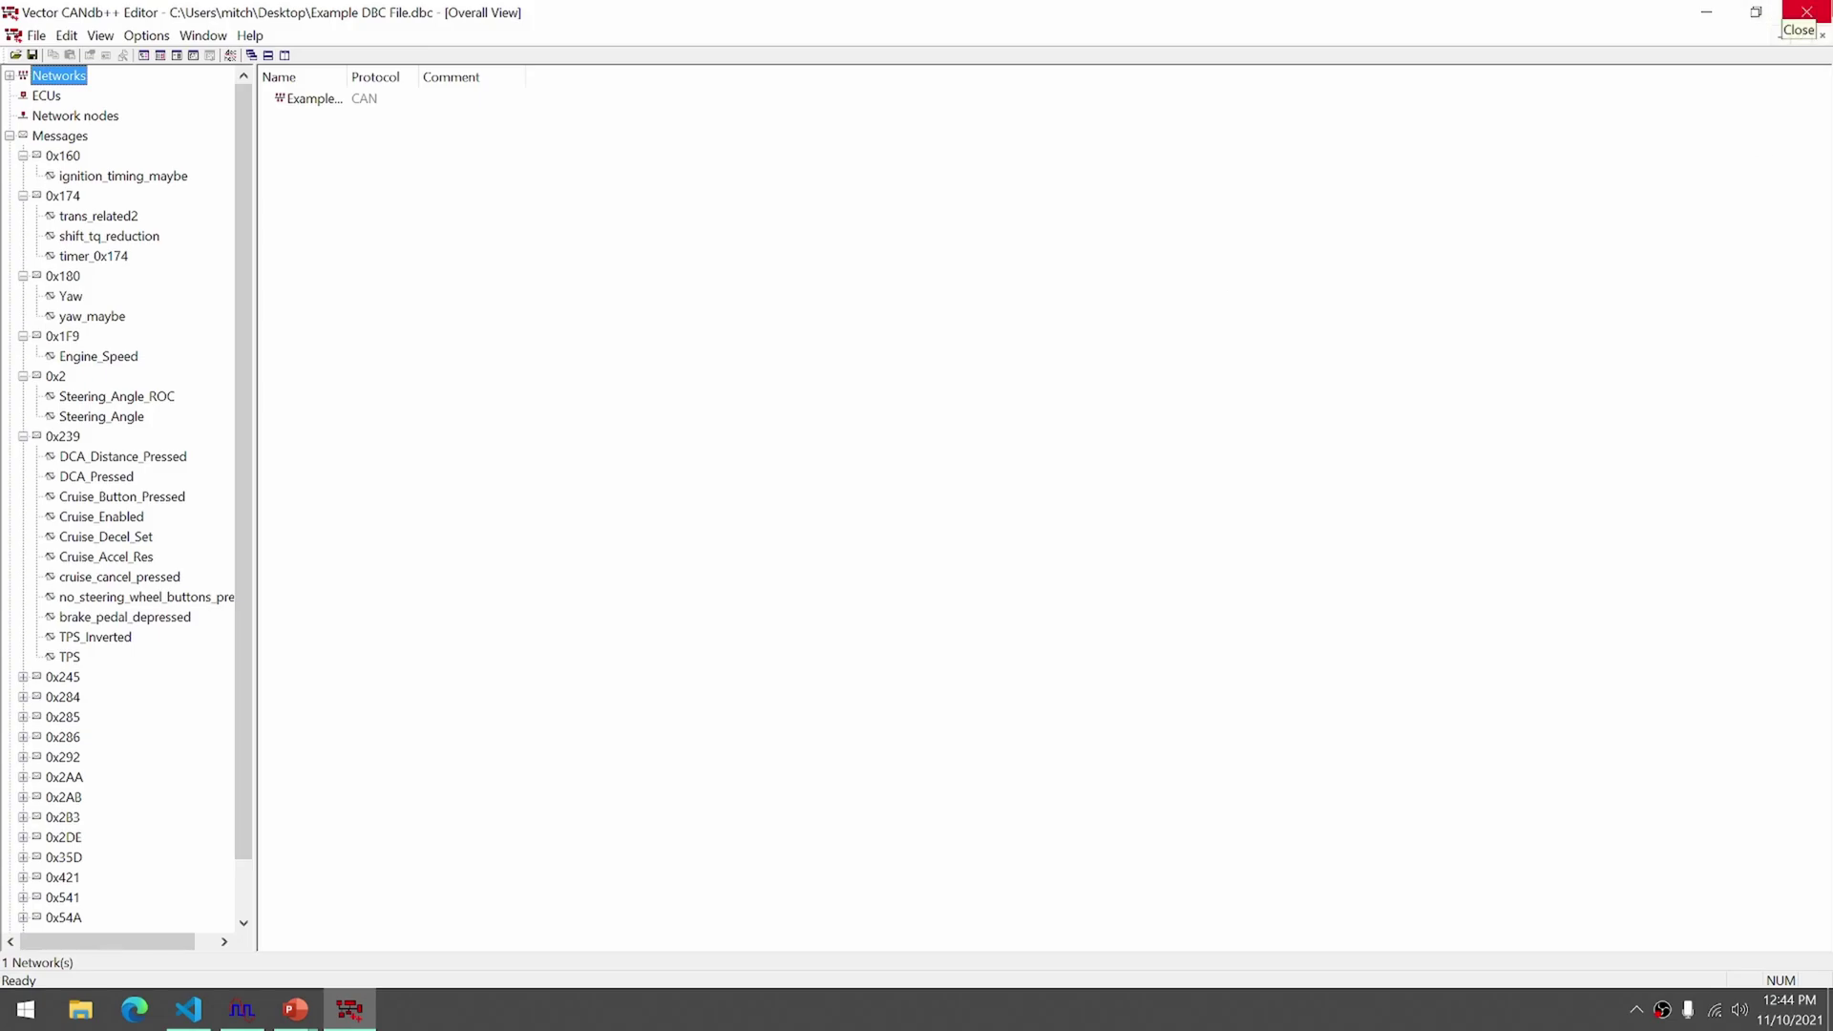
click(1804, 11)
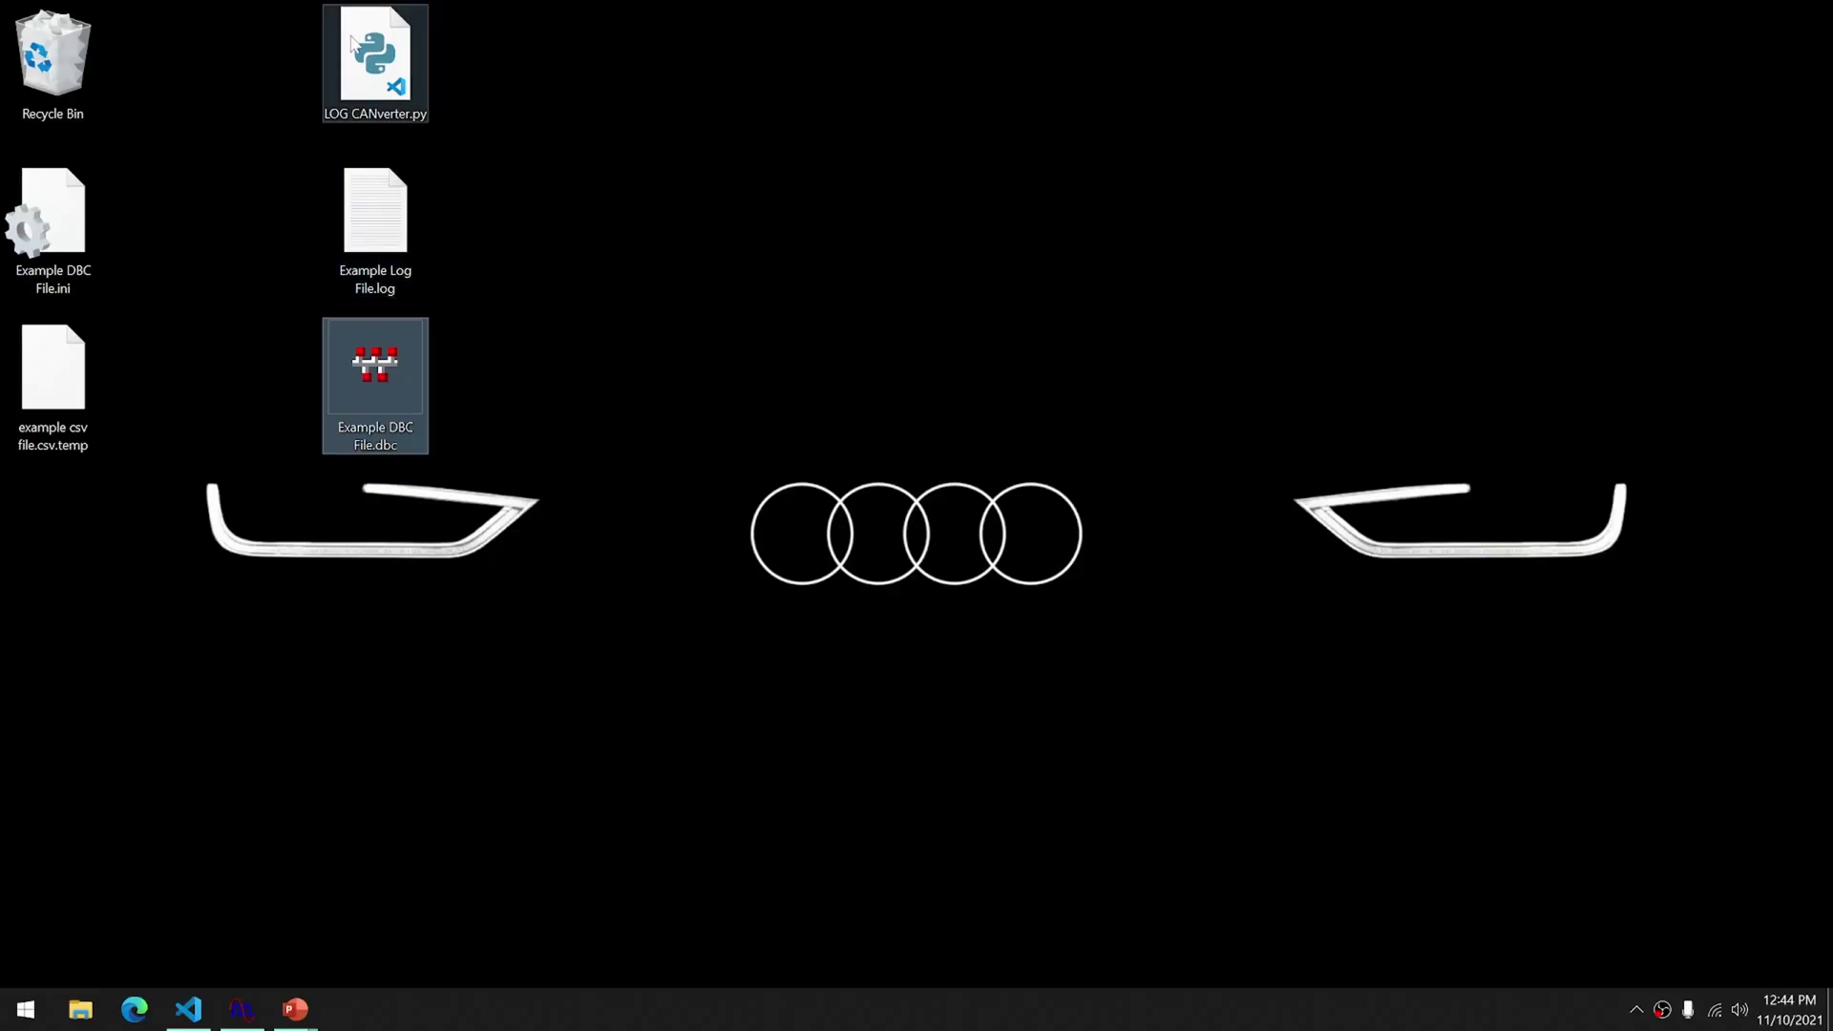
- Switch to Visual Studio Code and run LOG CANverter.py with Example Log File.log and Example DBC File.dbc as inputs
click(188, 1010)
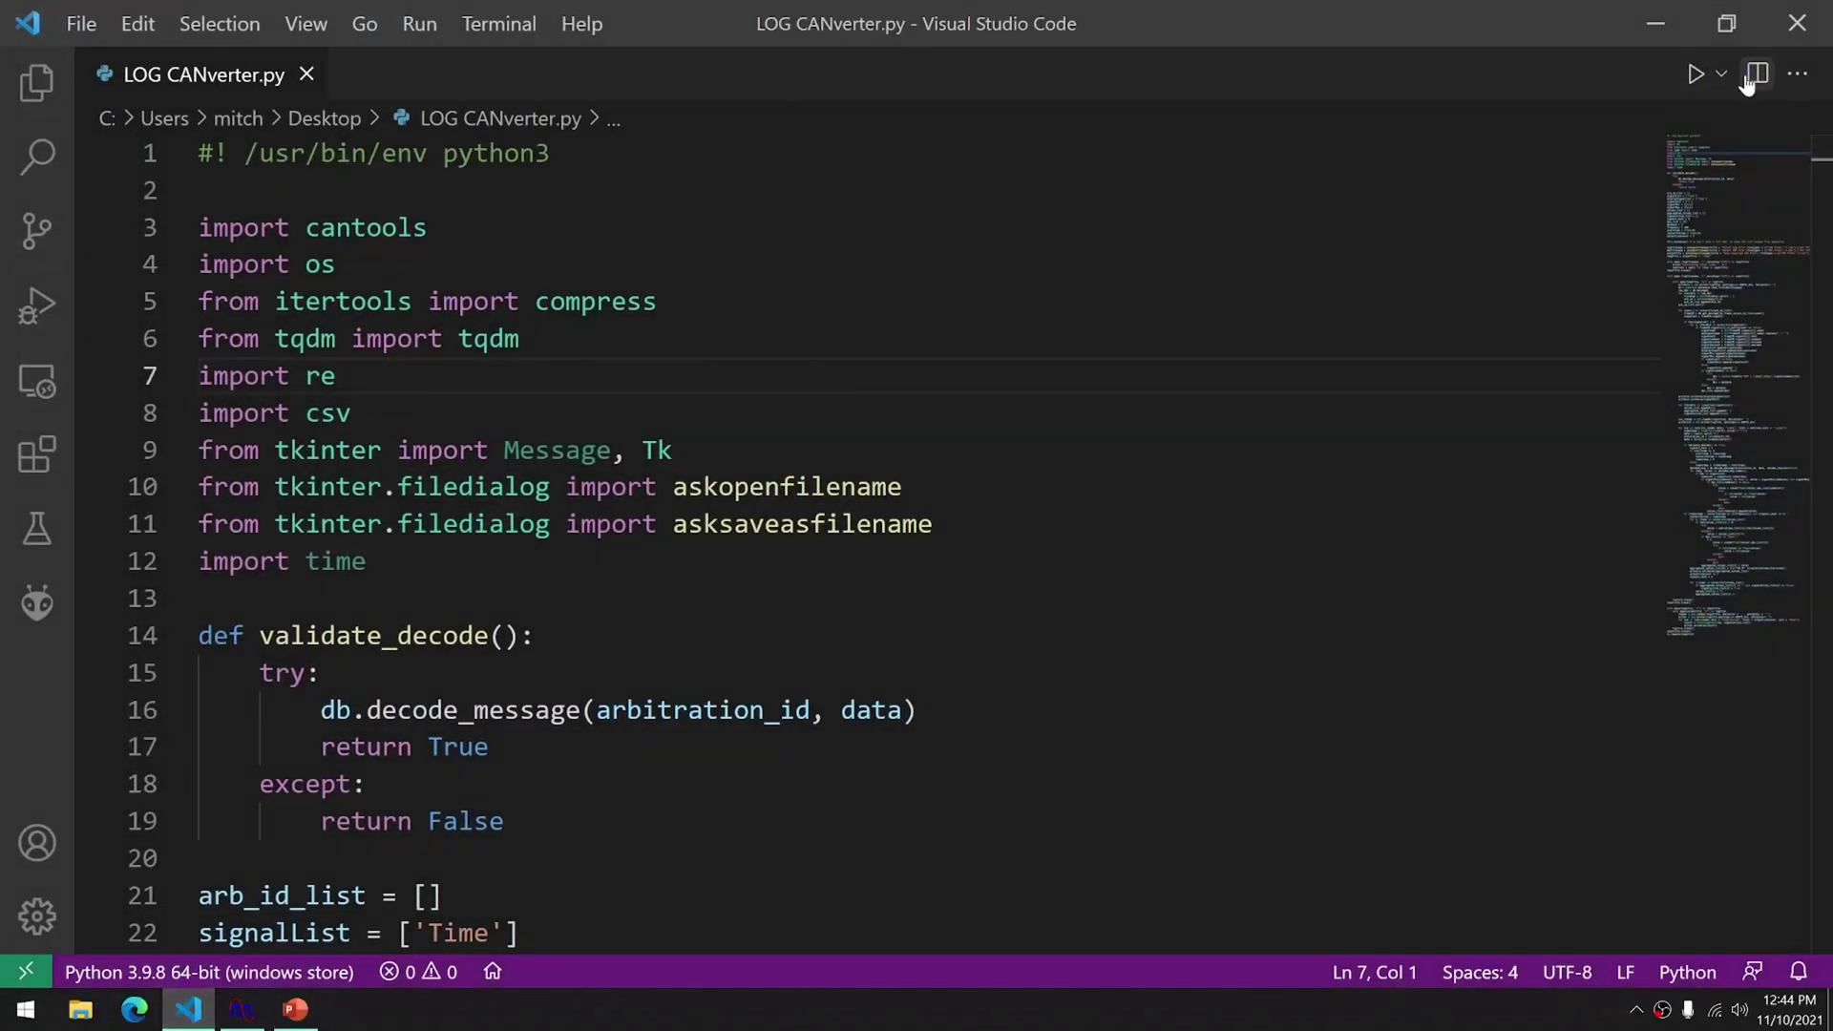
click(1720, 78)
click(1690, 160)
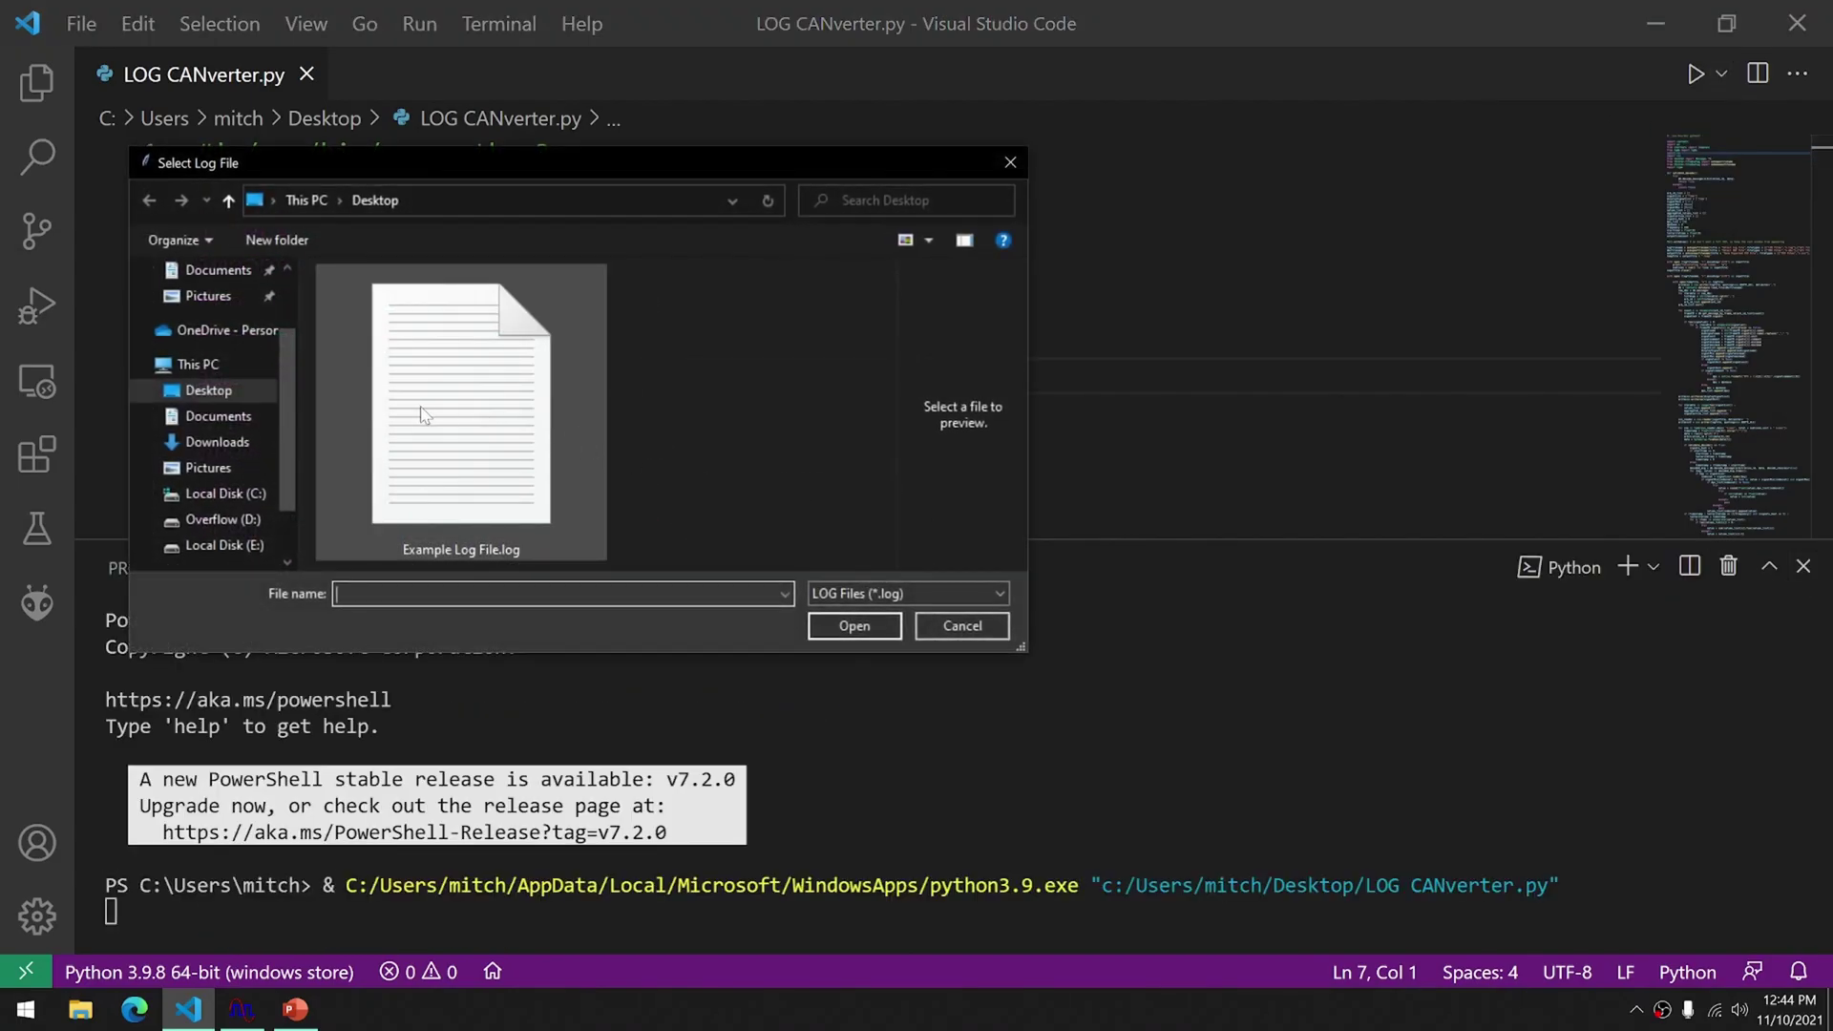
double_click(423, 414)
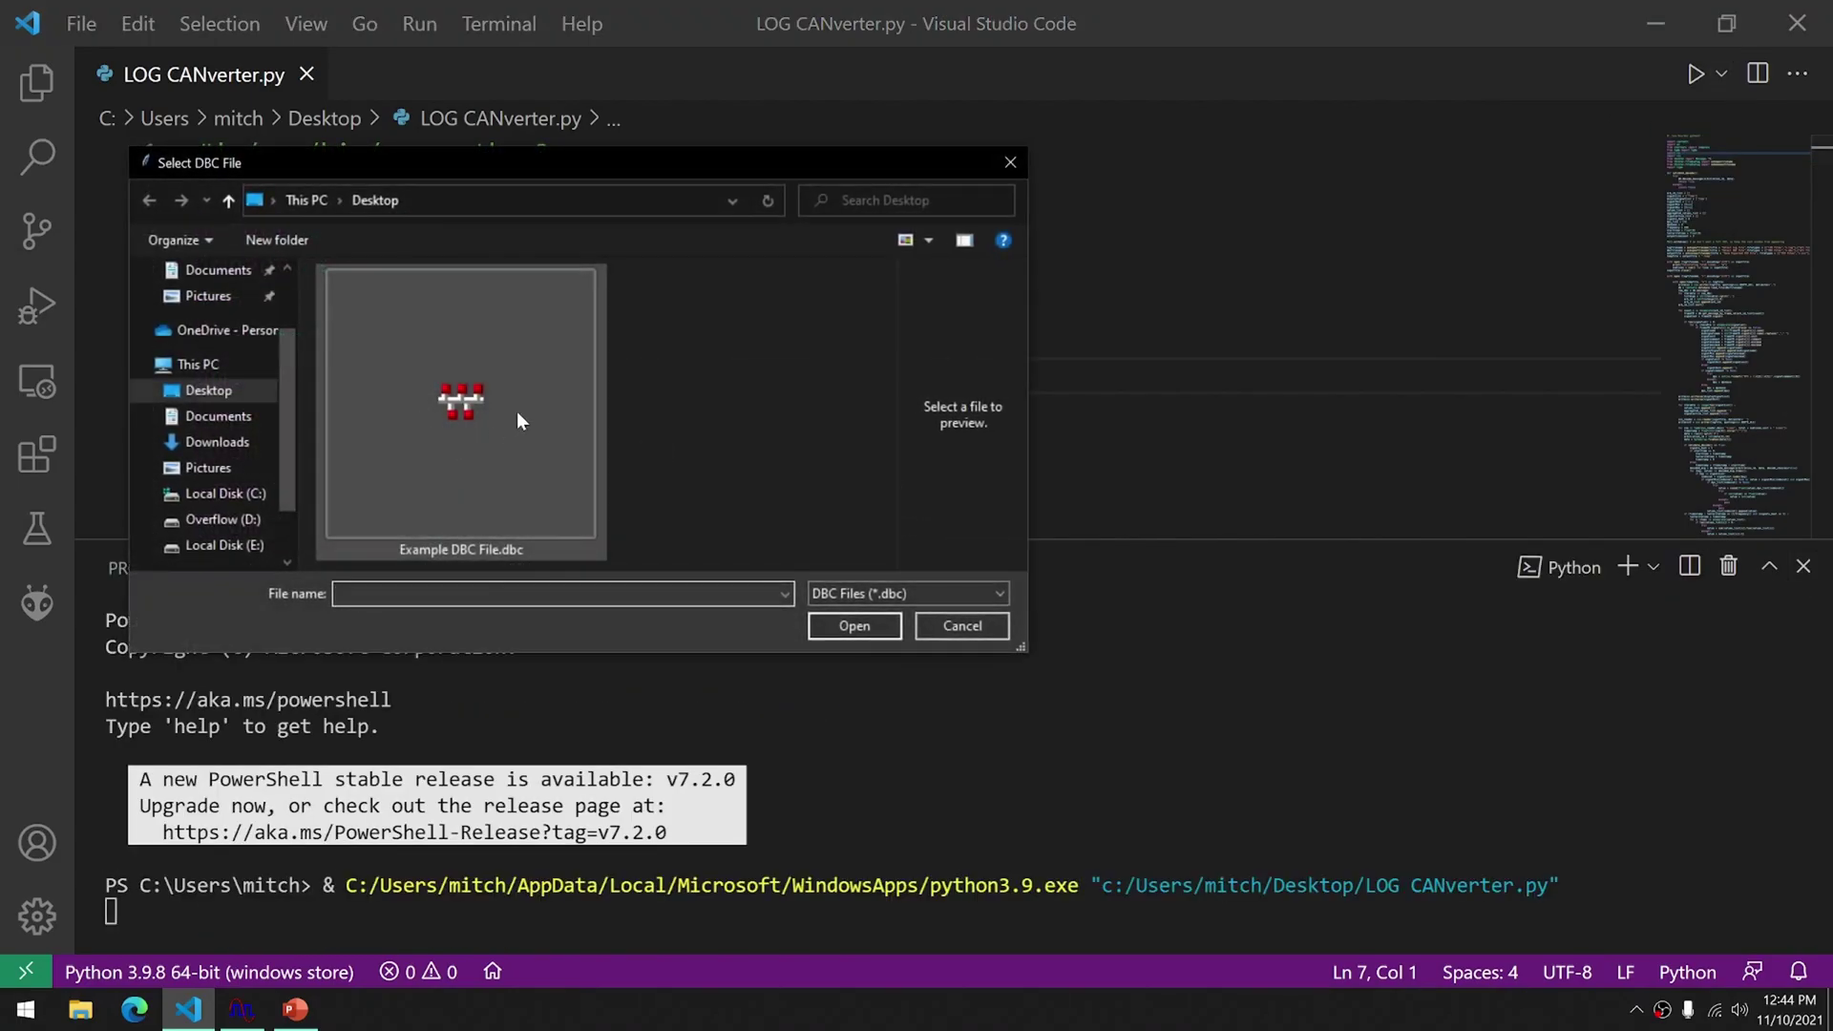
double_click(501, 410)
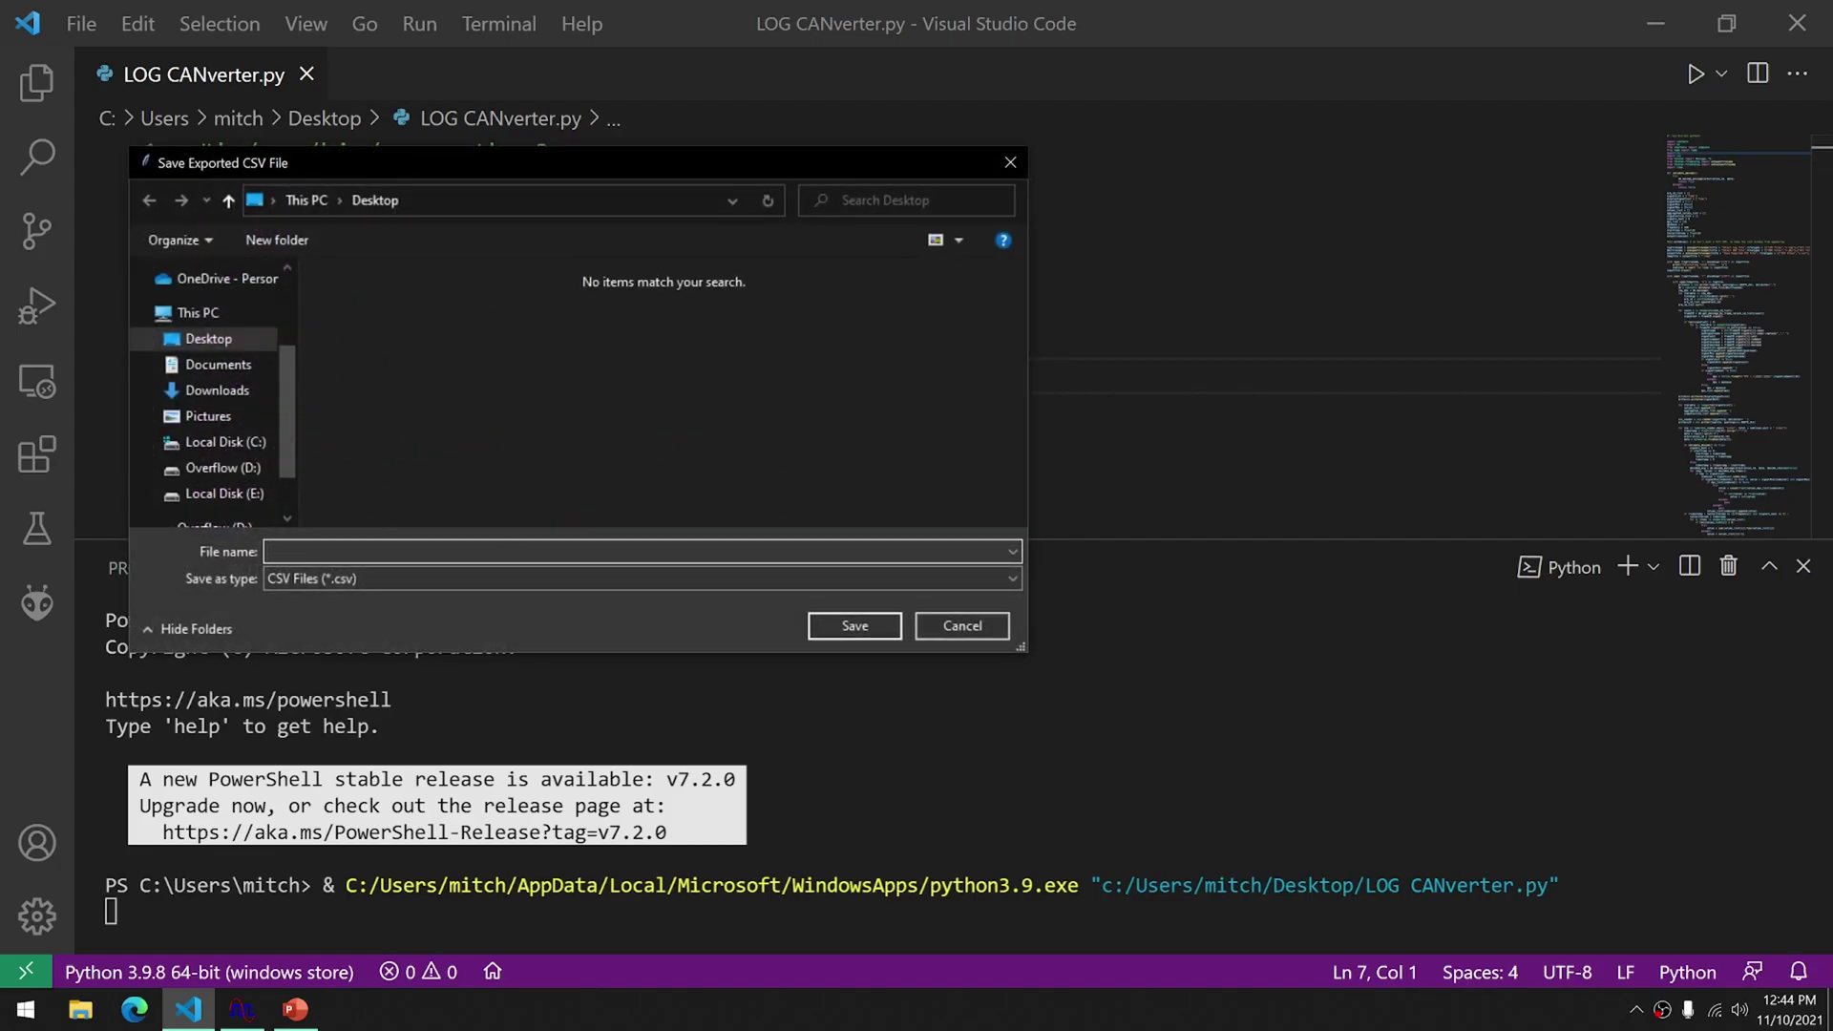
- Save the exported CSV on the desktop as "example csv file.csv" and start the conversion
text(examp)
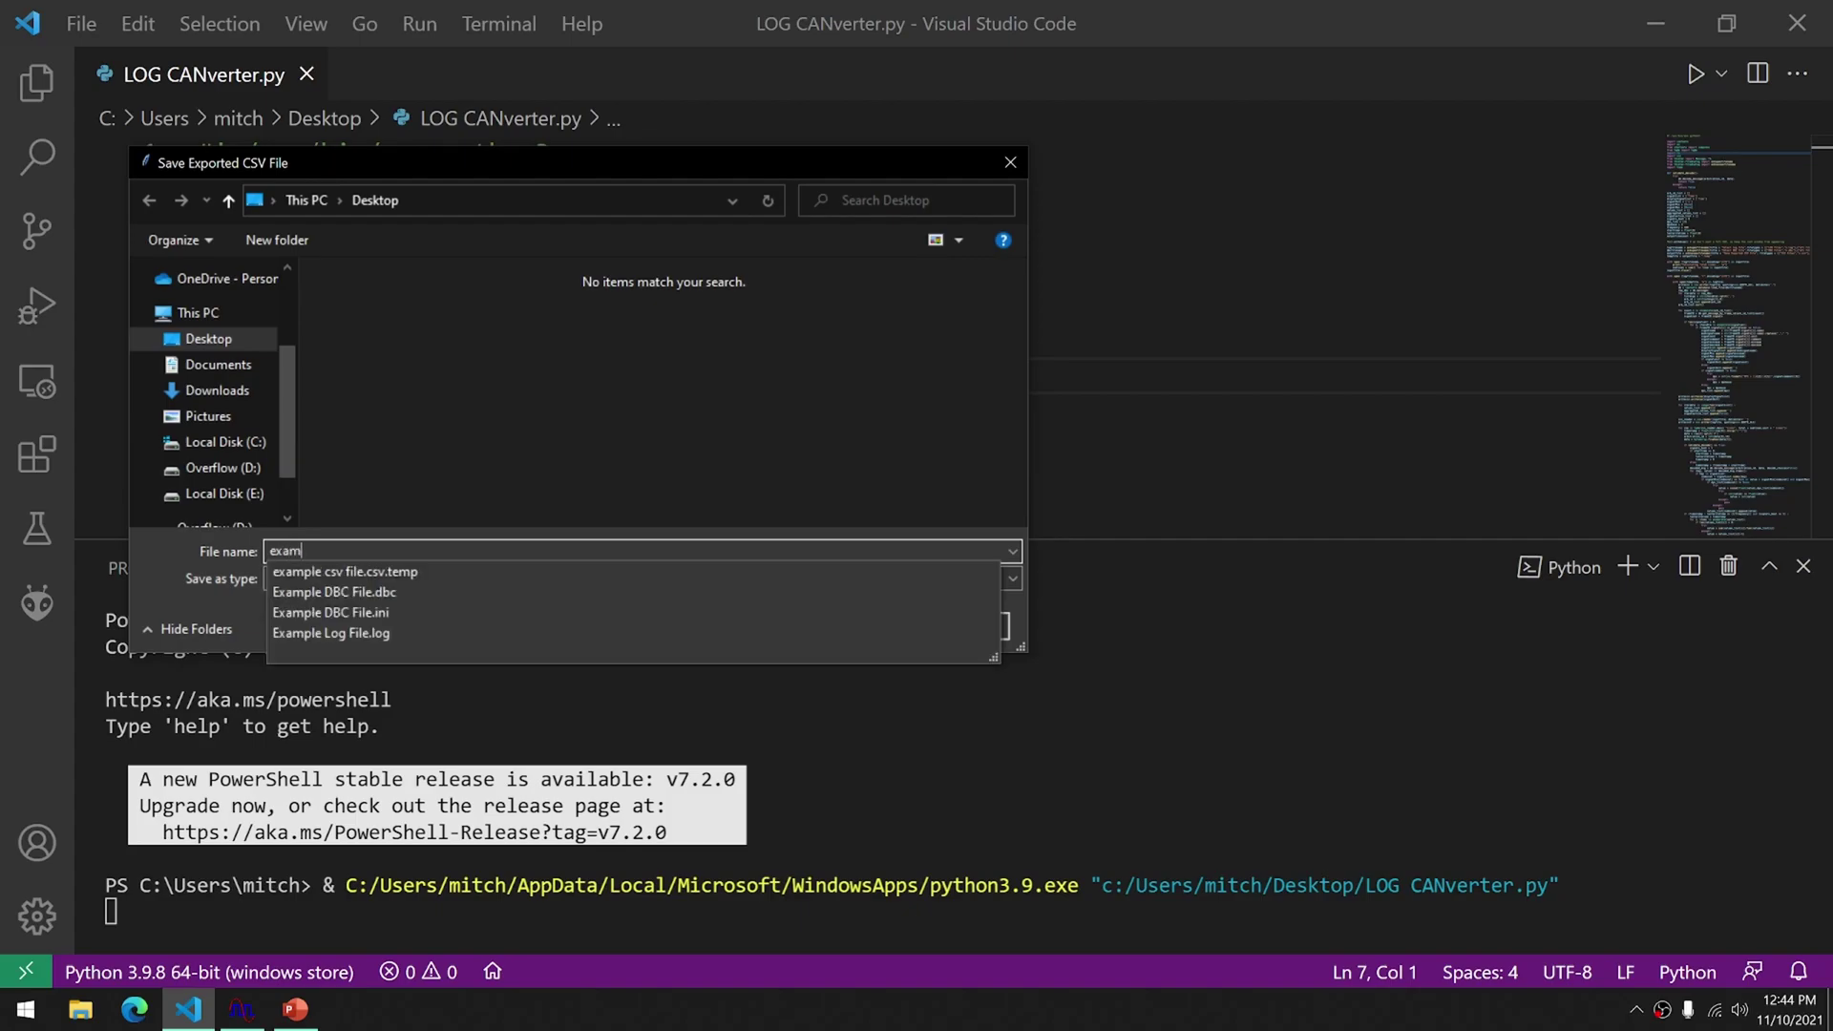
key(Down)
key(BackSpace)
key(BackSpace)
key(BackSpace)
key(BackSpace)
key(BackSpace)
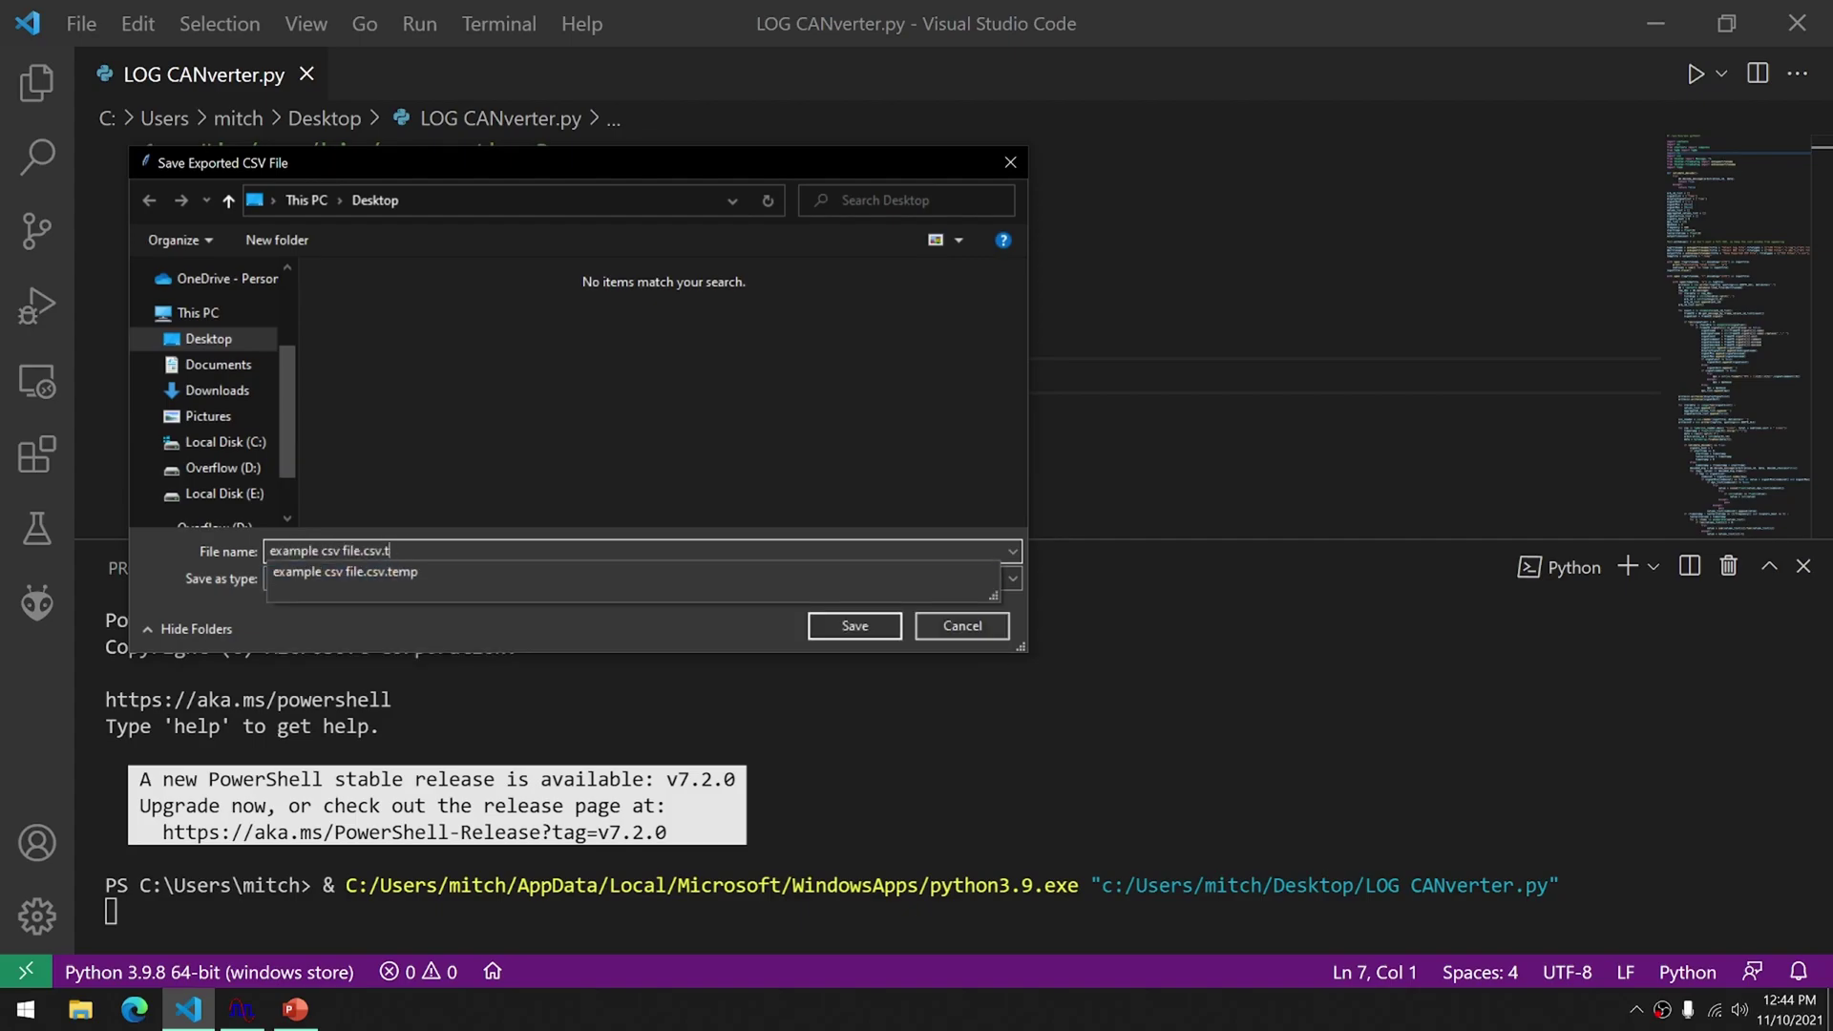
key(Return)
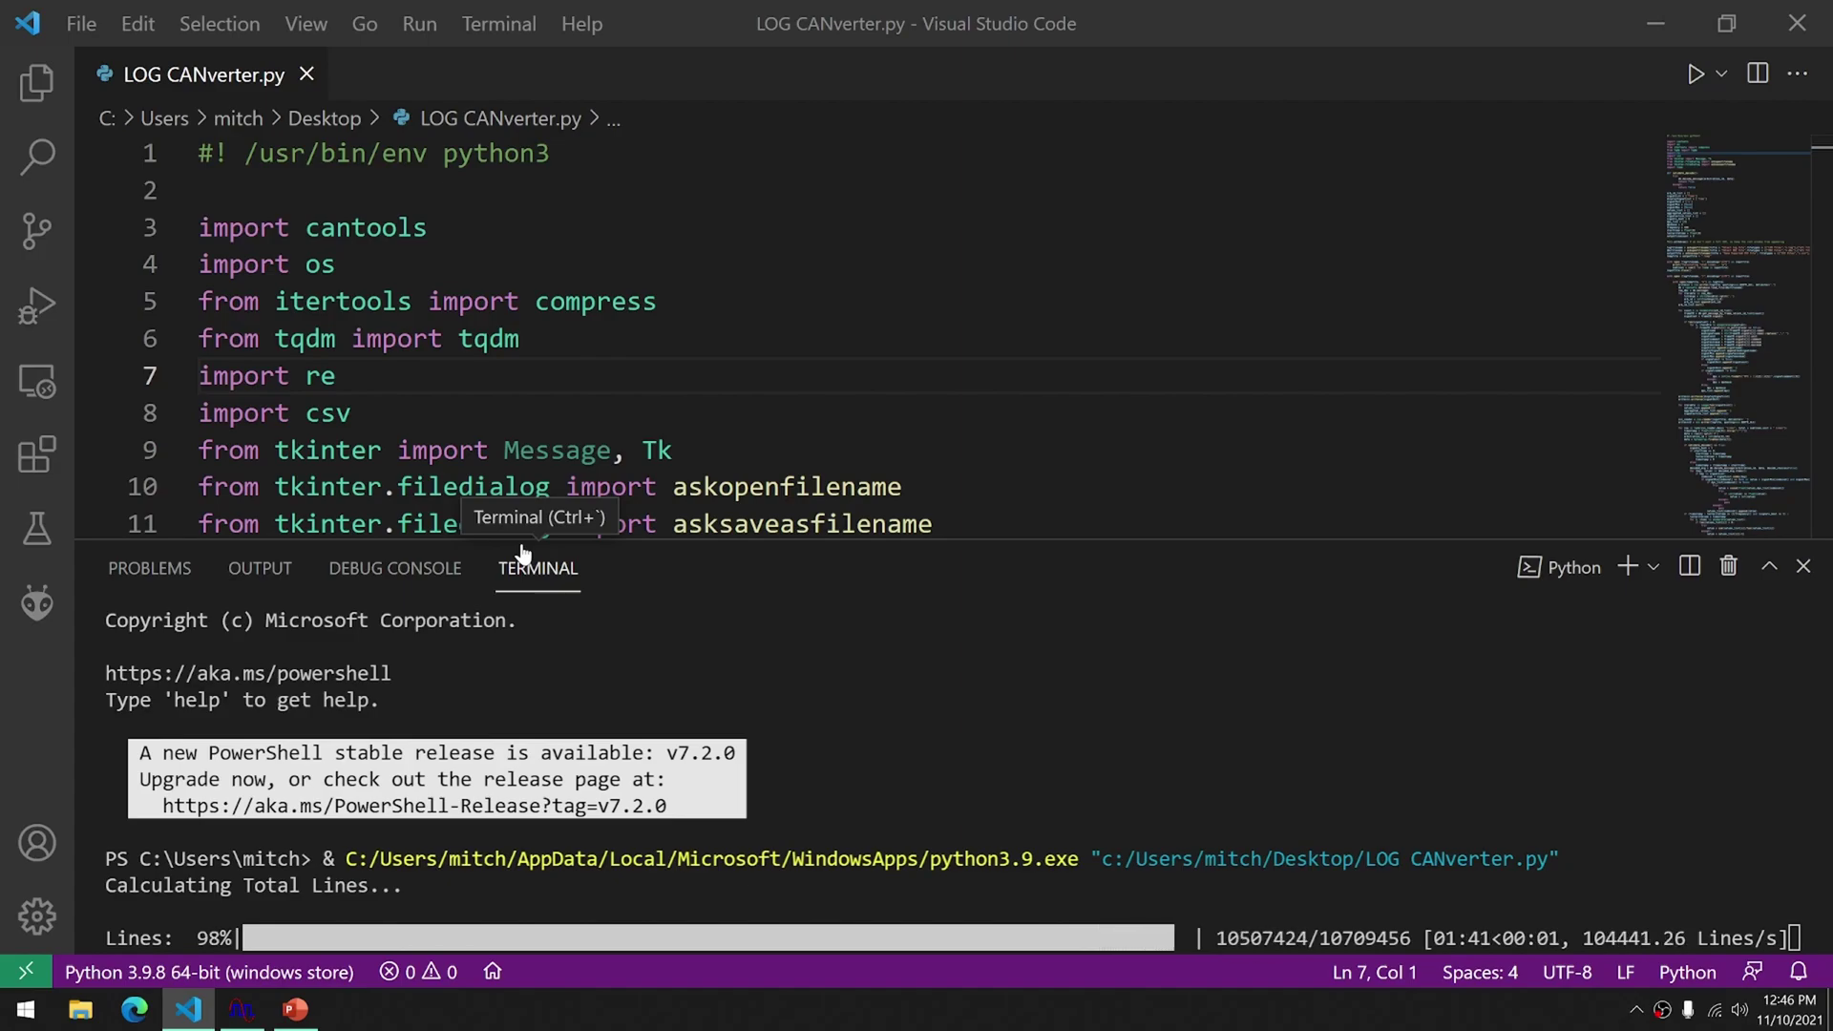
- Check the exported CSV file on the desktop and launch MegaLogViewerHD from the EFI Analytics programs
key(super+d)
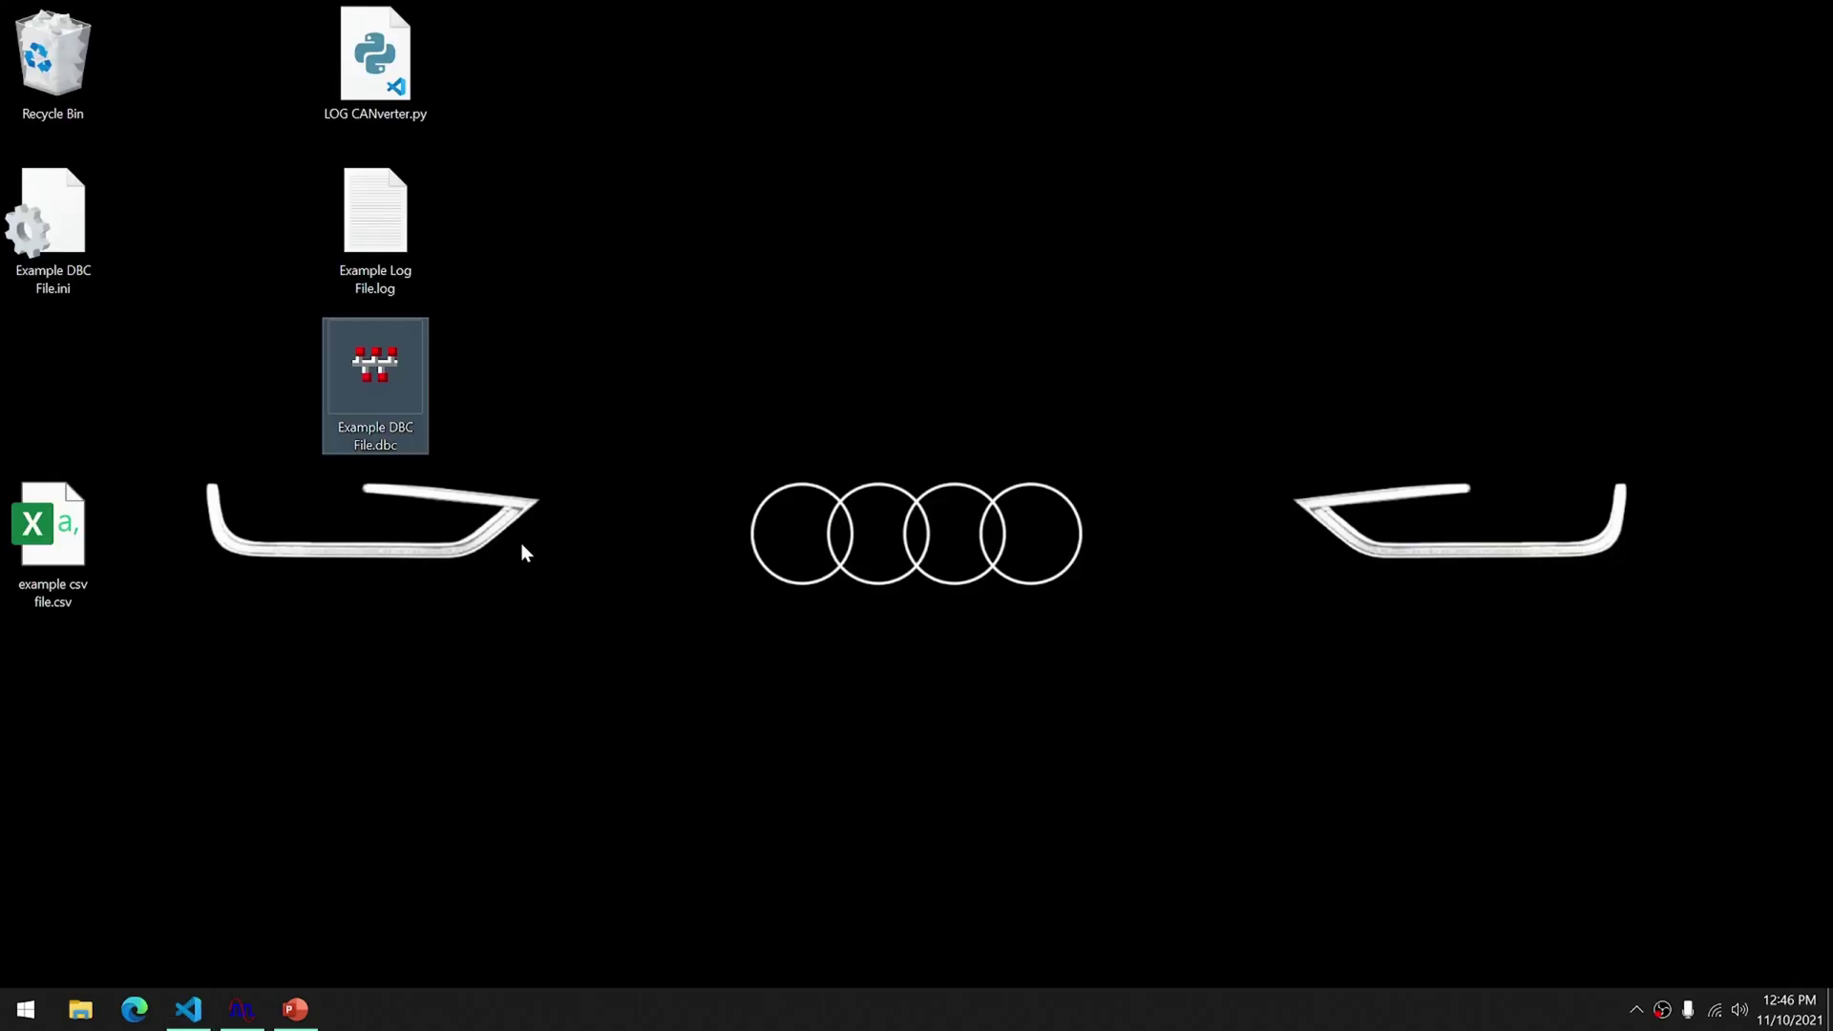
right_click(43, 554)
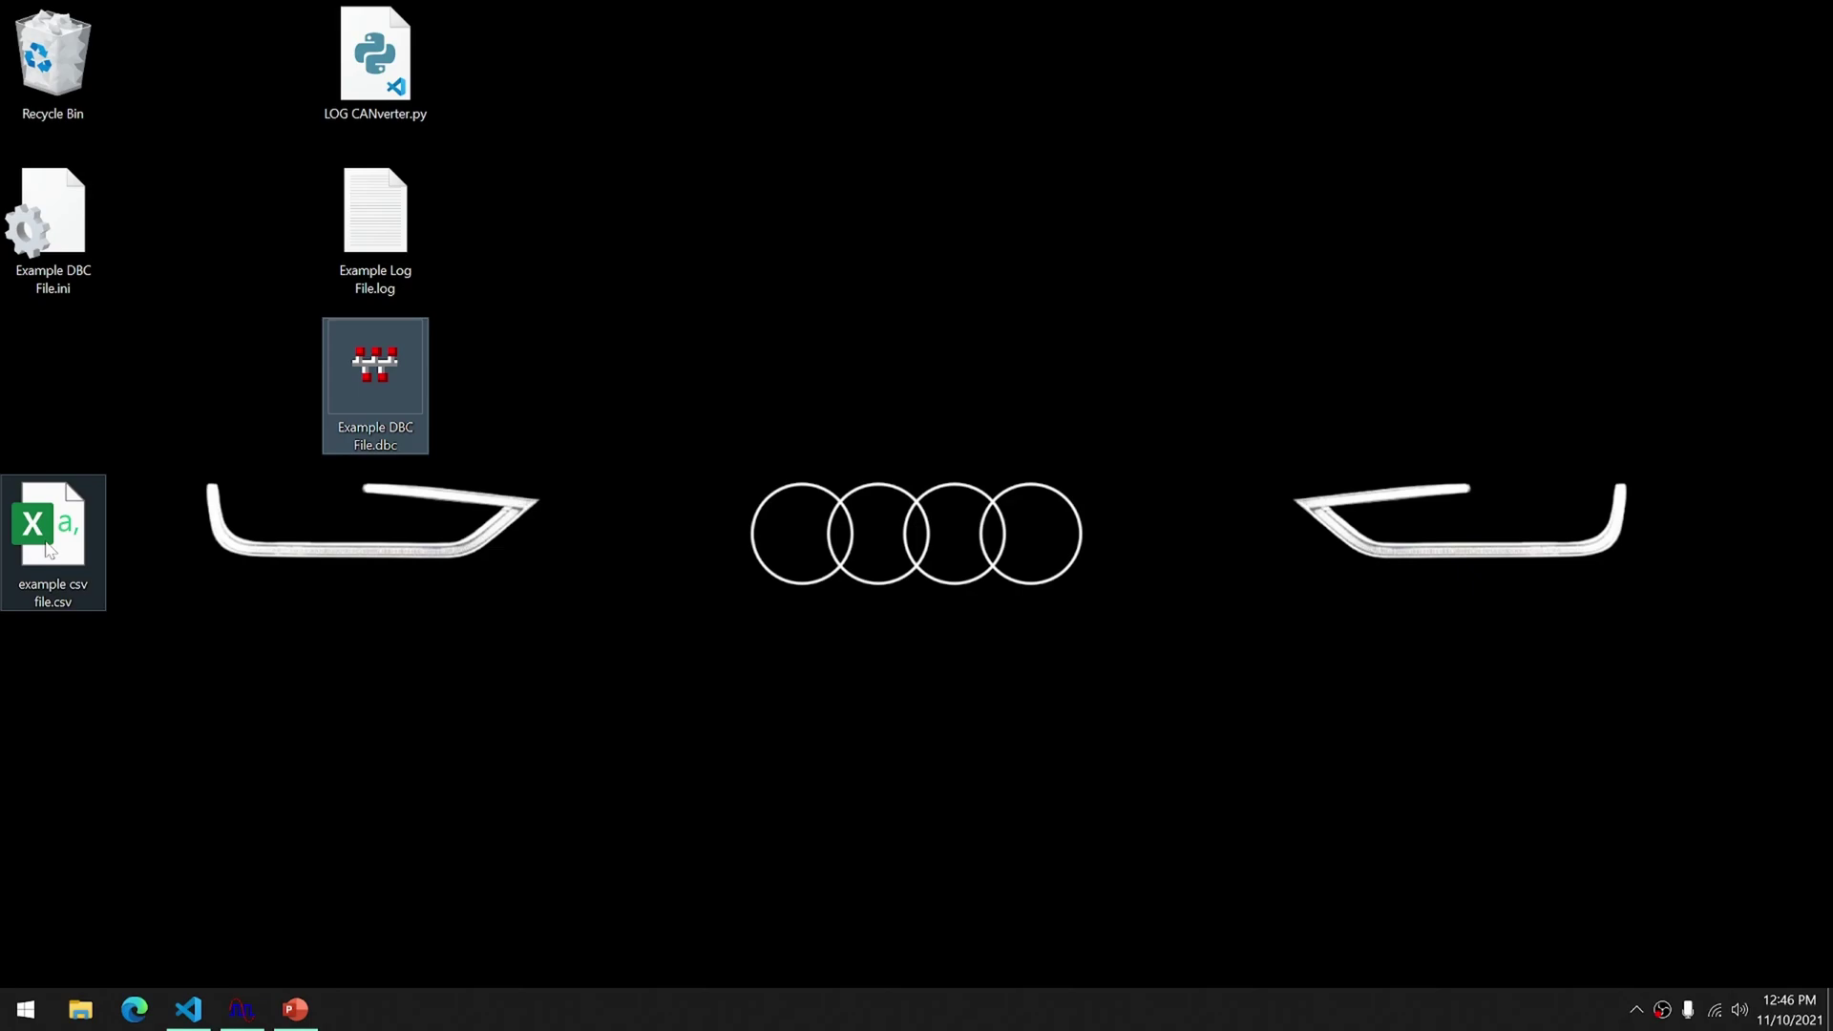
click(852, 897)
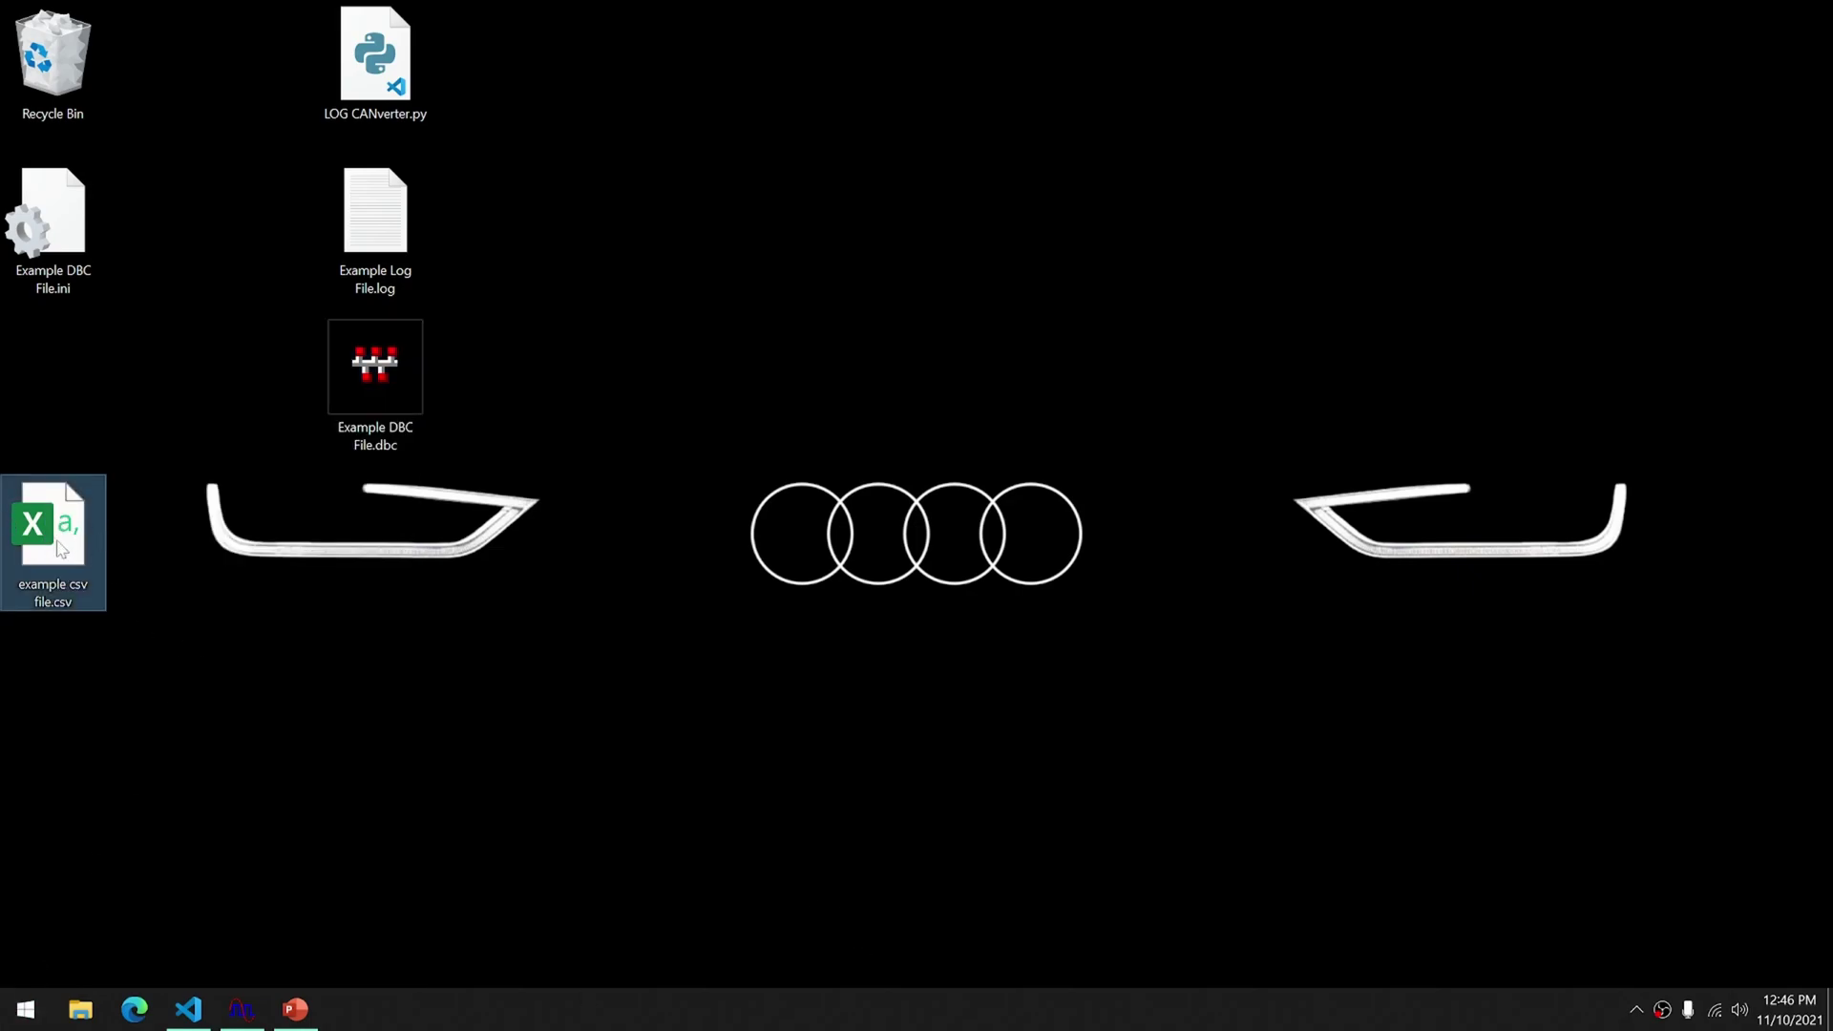
drag(3, 506, 456, 559)
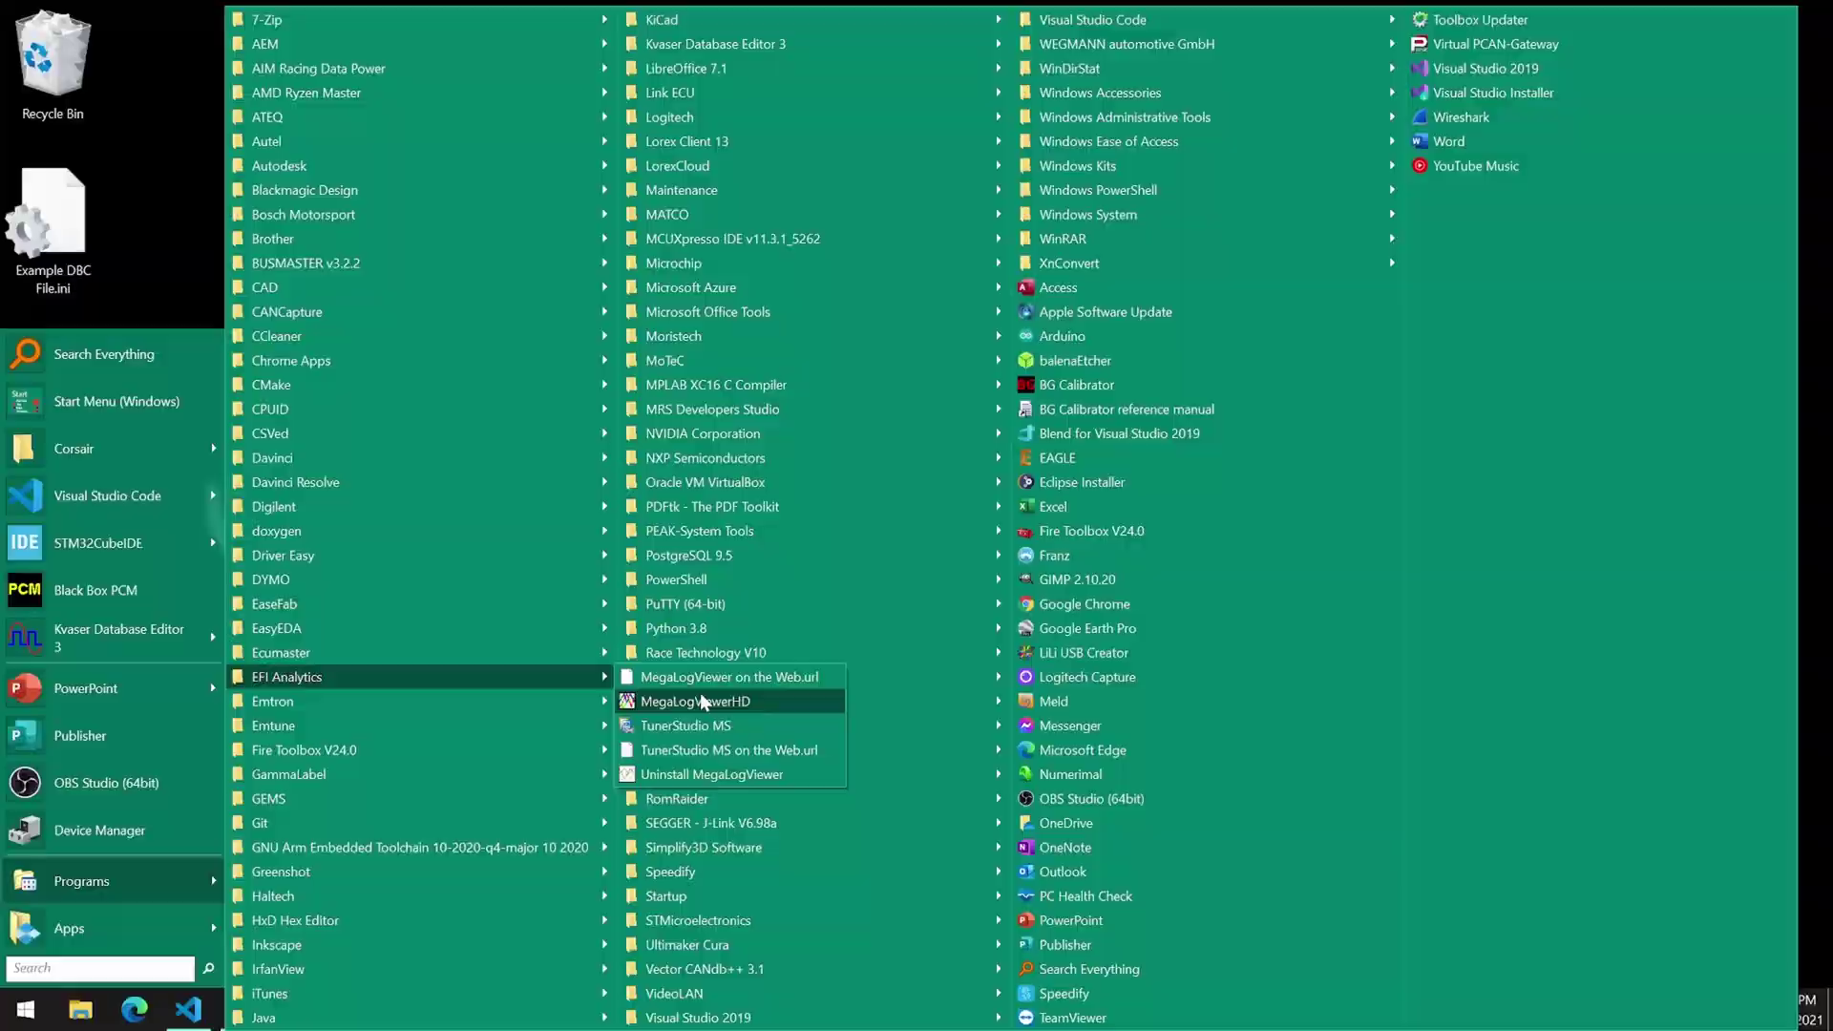
click(700, 691)
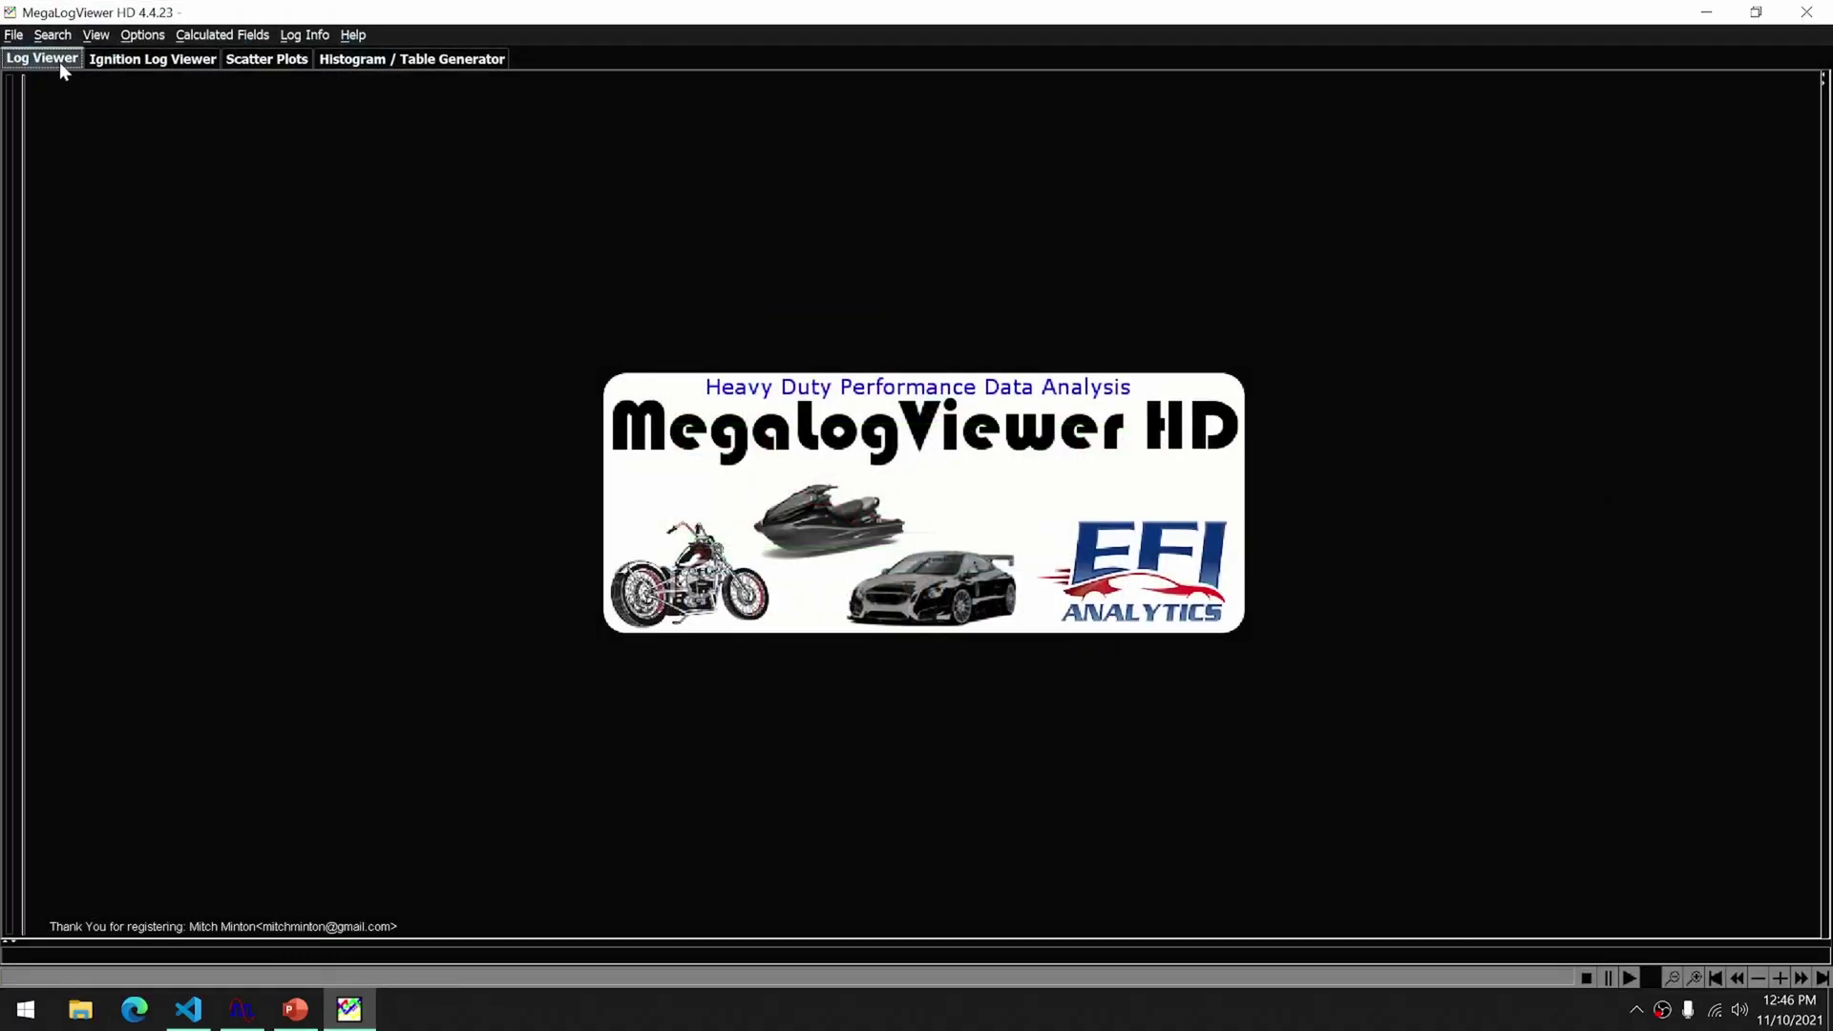
- Open "example csv file.csv" from the desktop as the log file
click(13, 35)
click(42, 55)
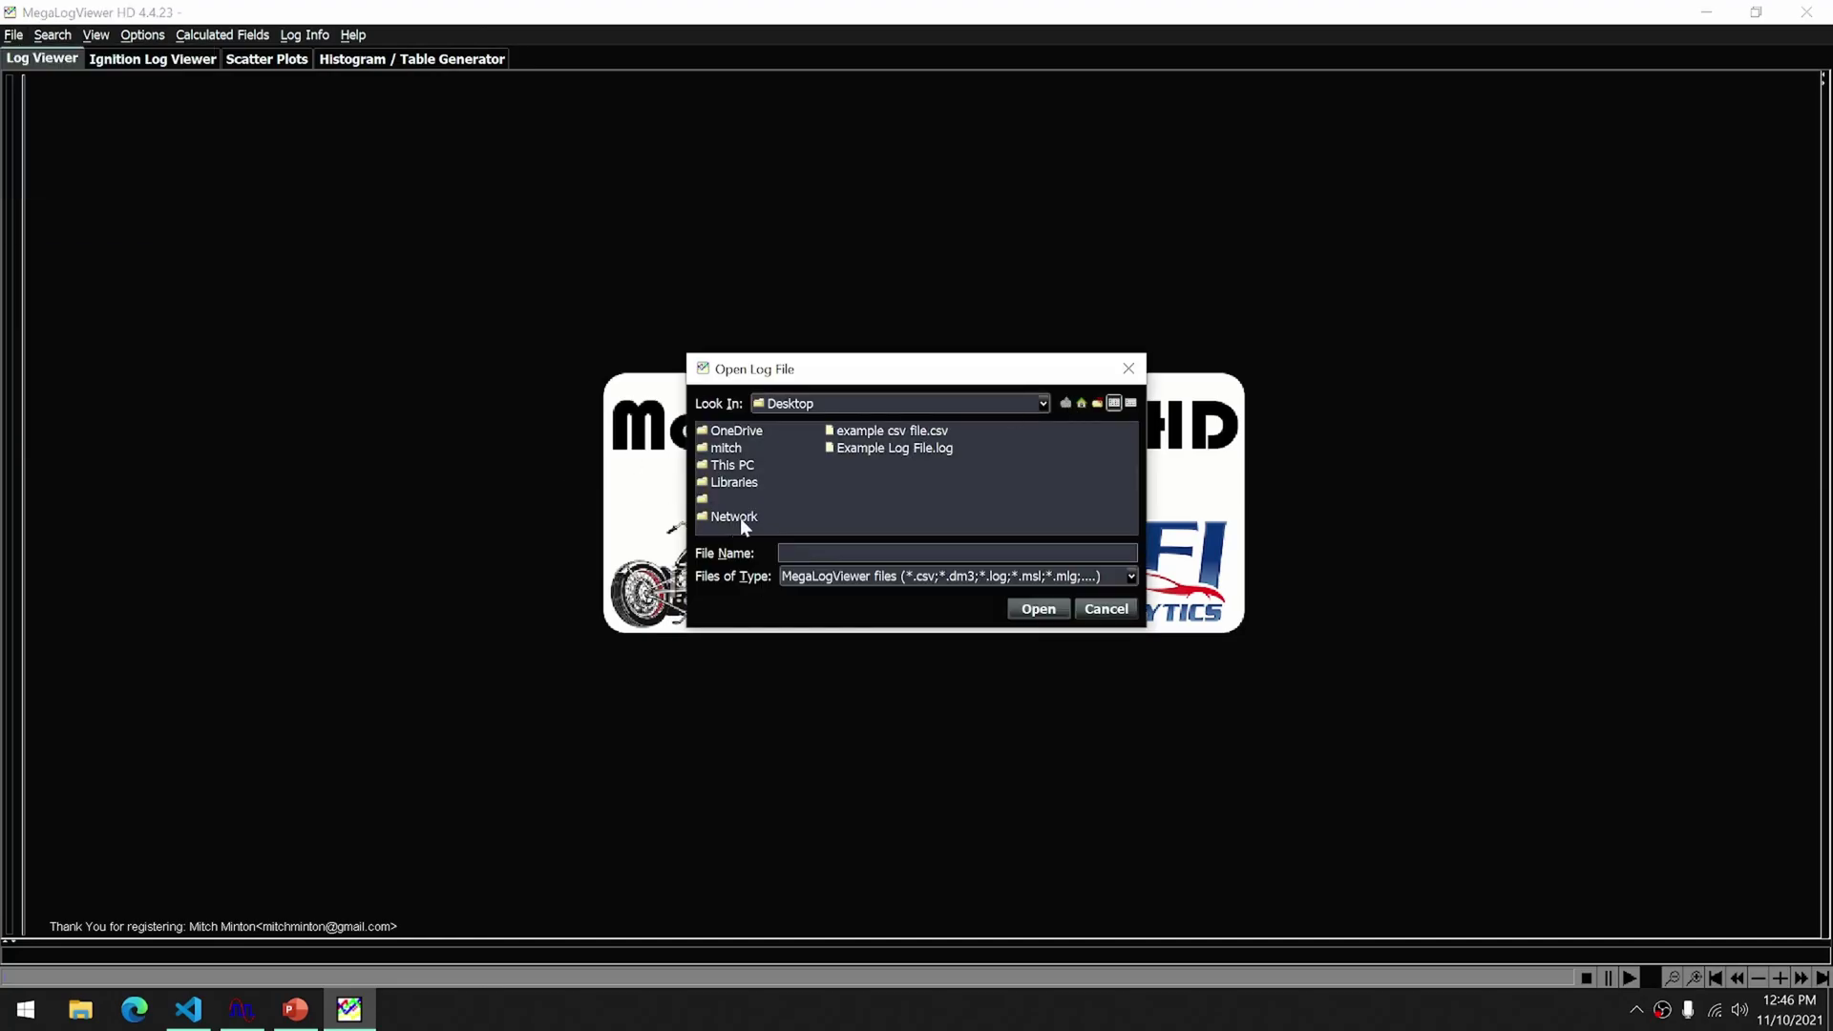
click(861, 433)
click(1036, 608)
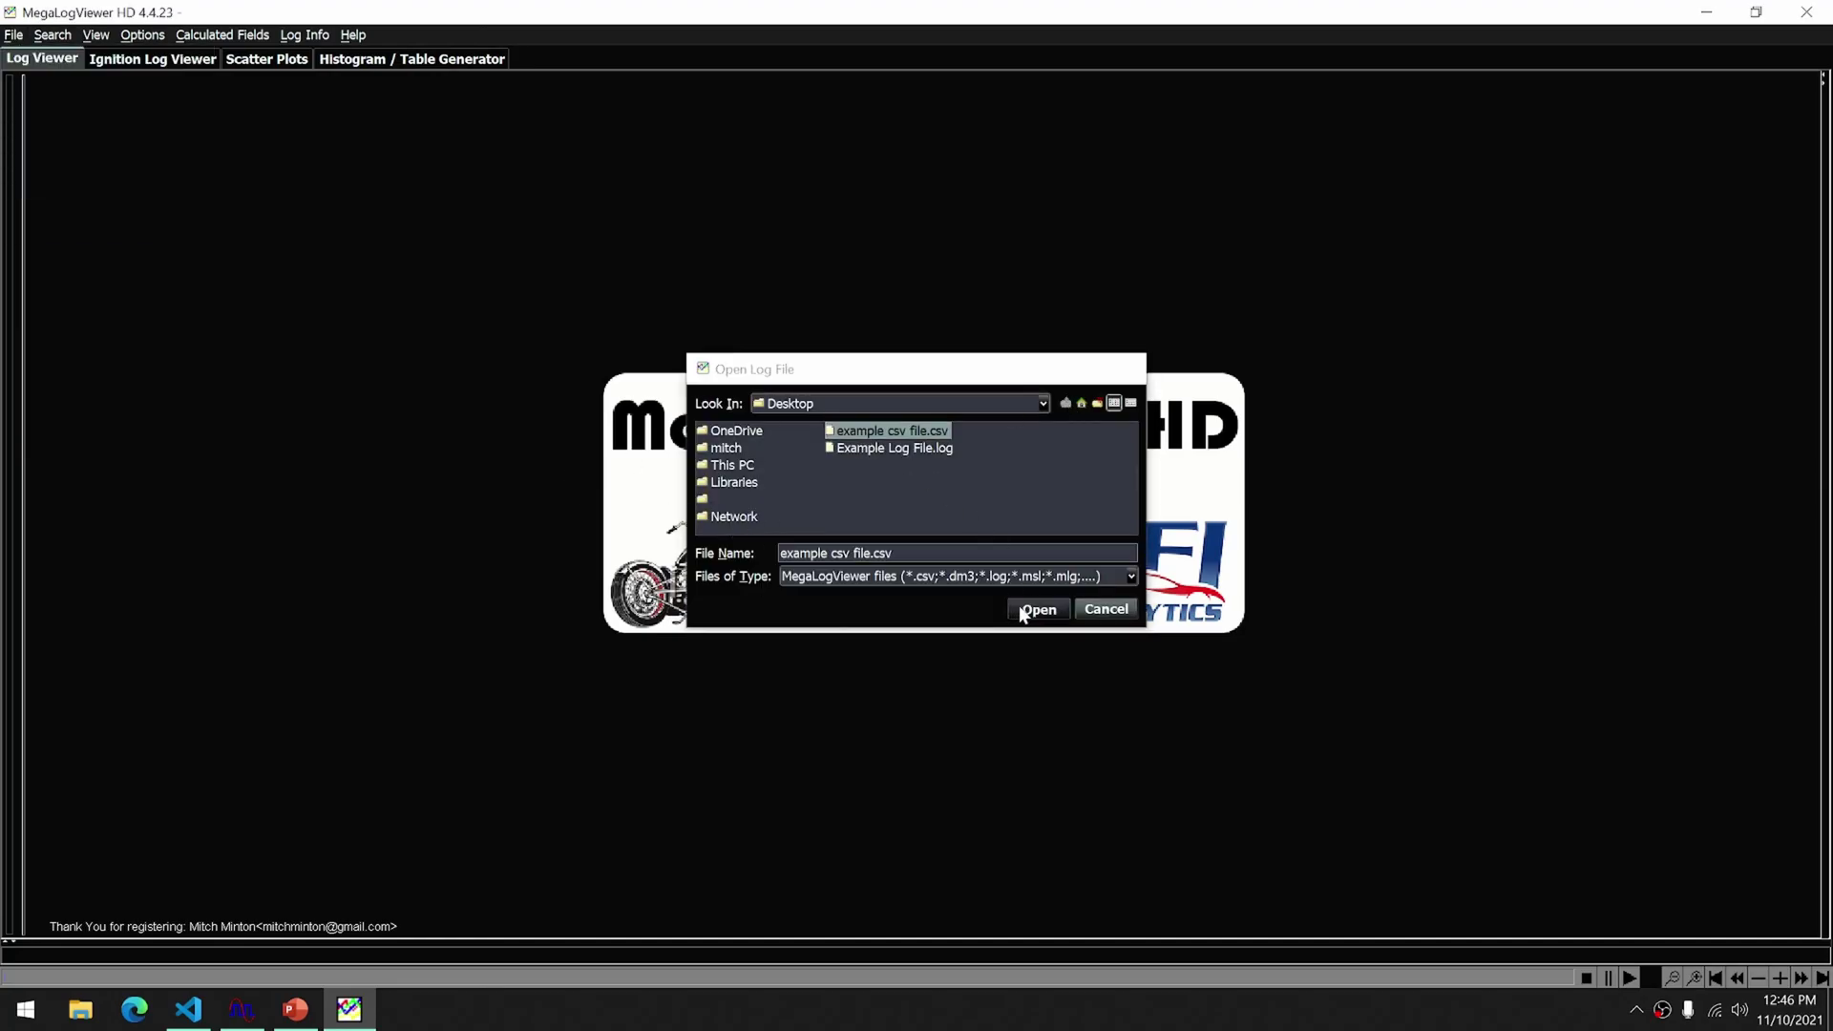
- Plot RPM as the first trace of Graph 1 and review it along the log
click(146, 155)
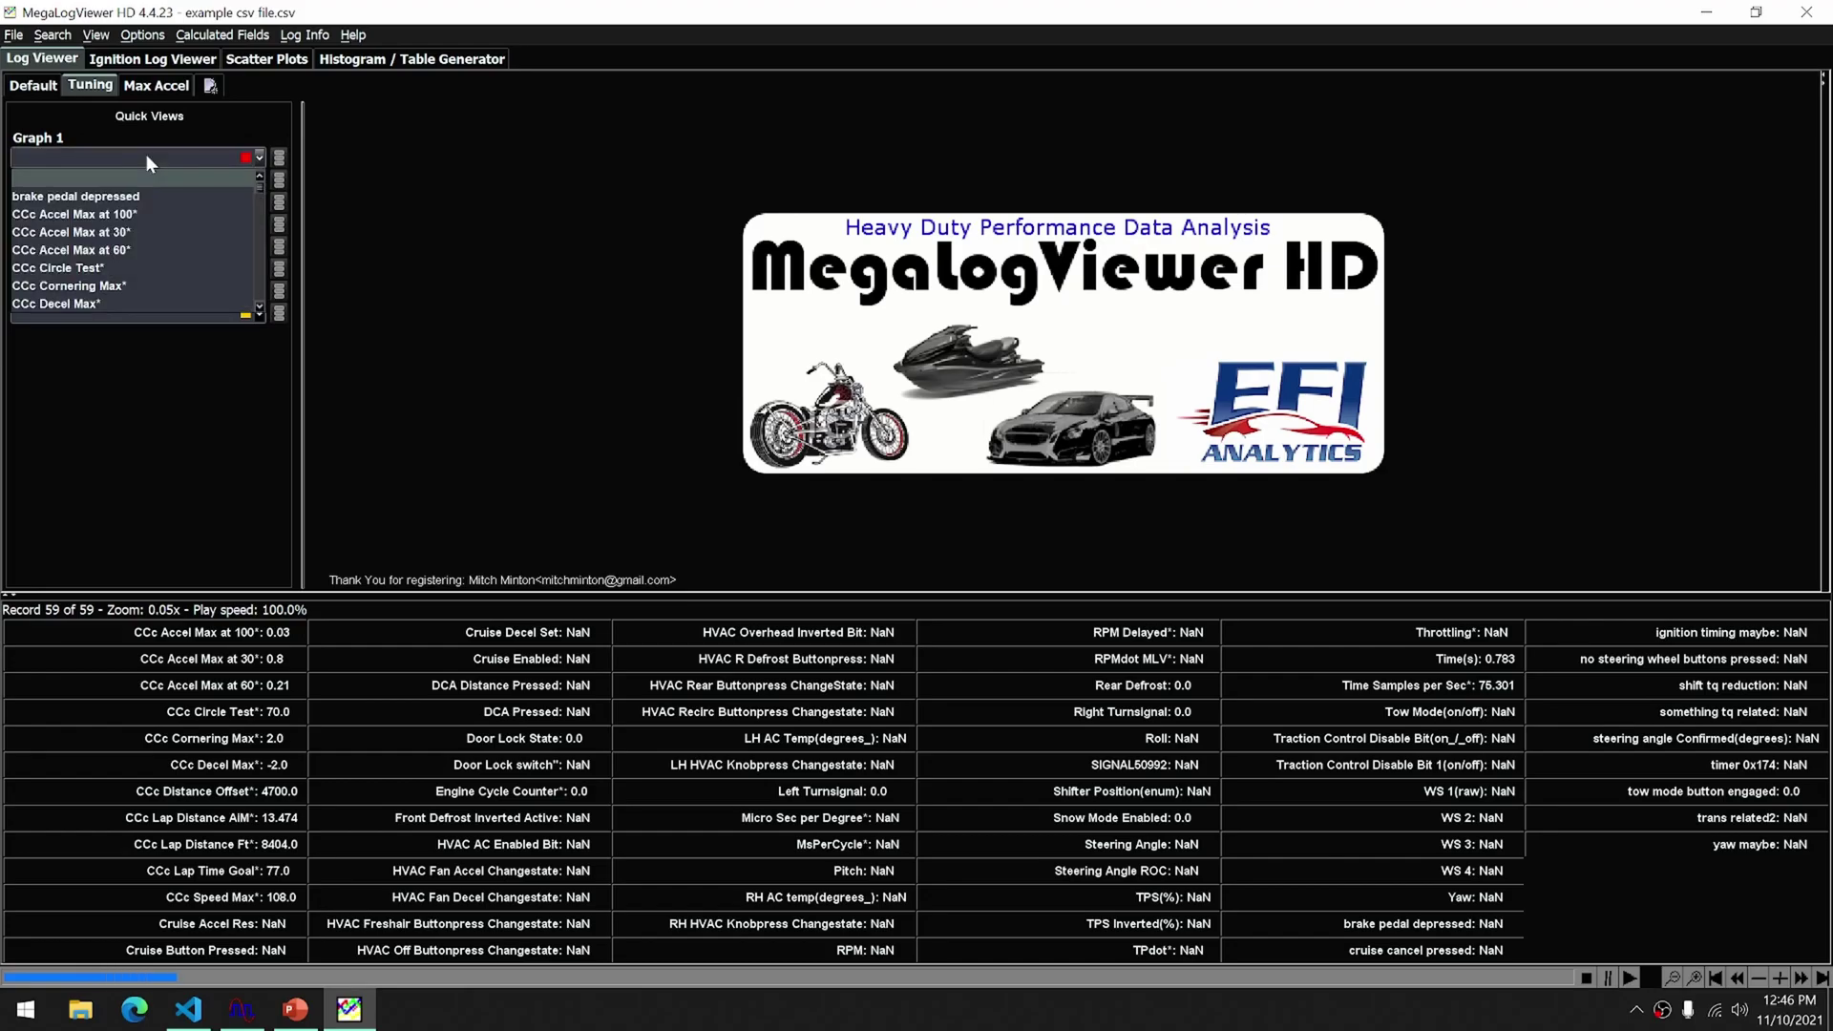
scroll(128, 250, down, 15)
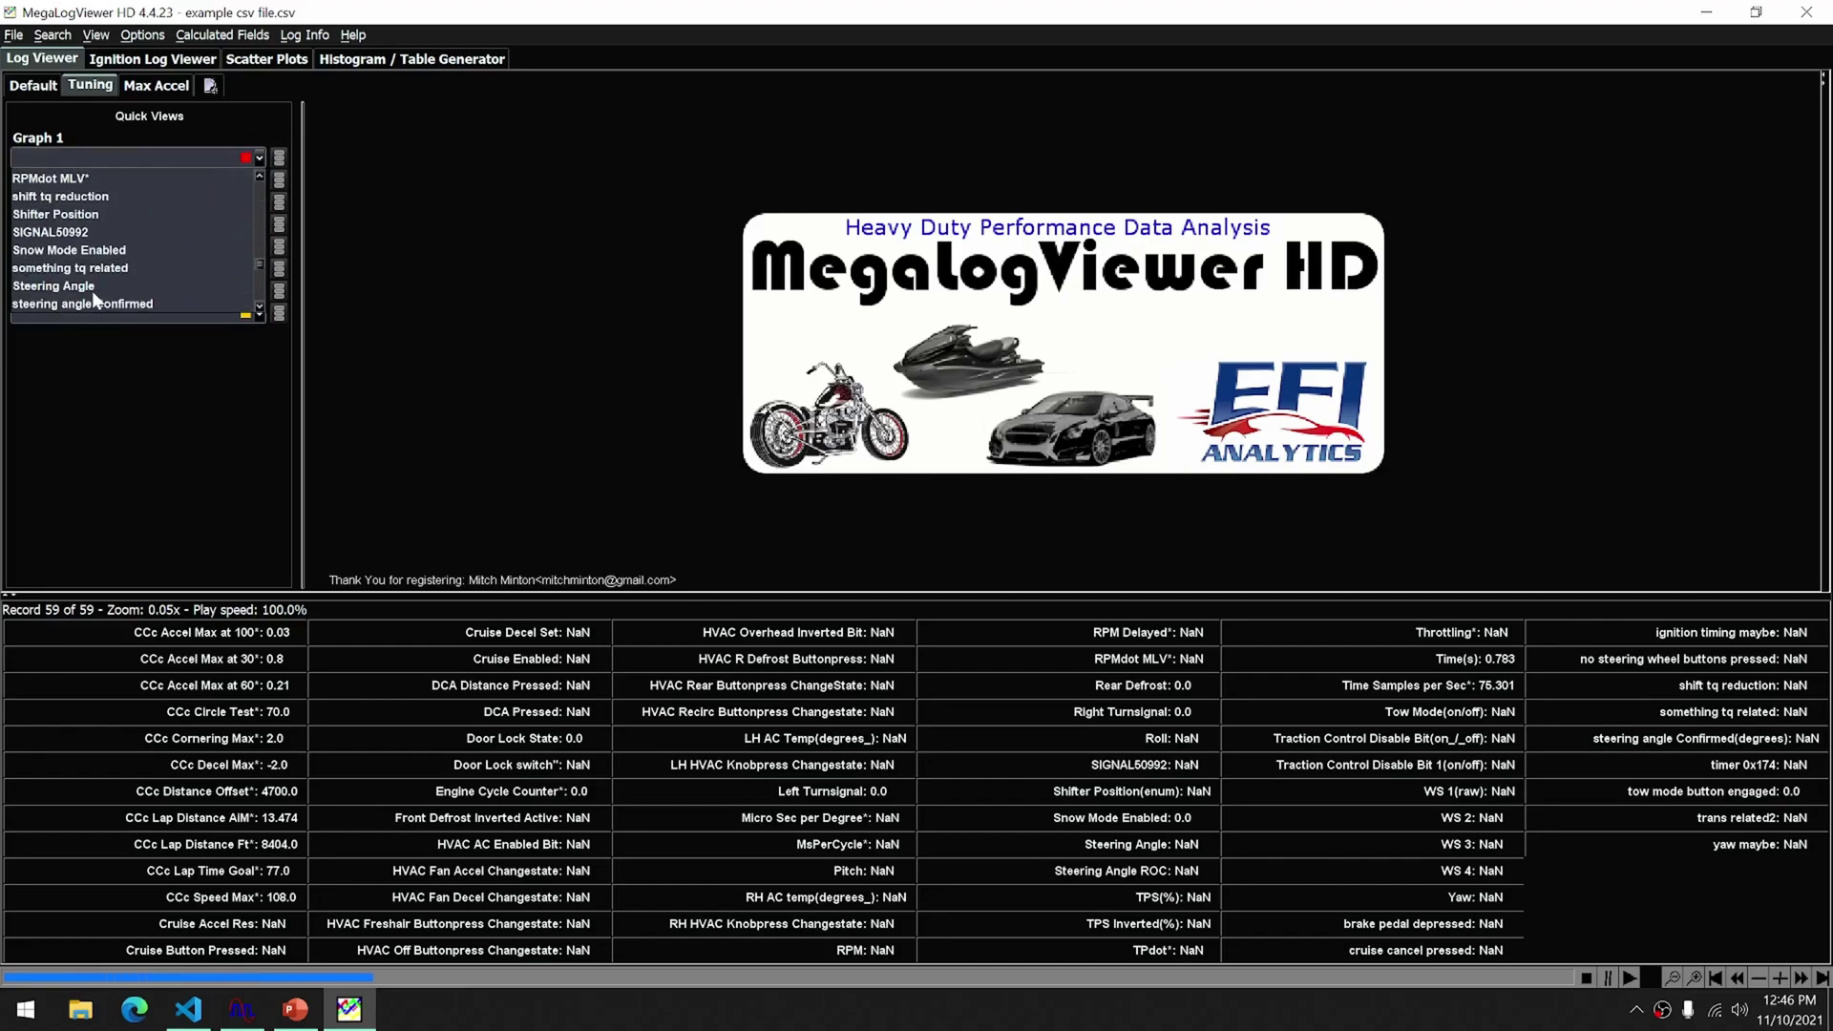
scroll(108, 244, up, 2)
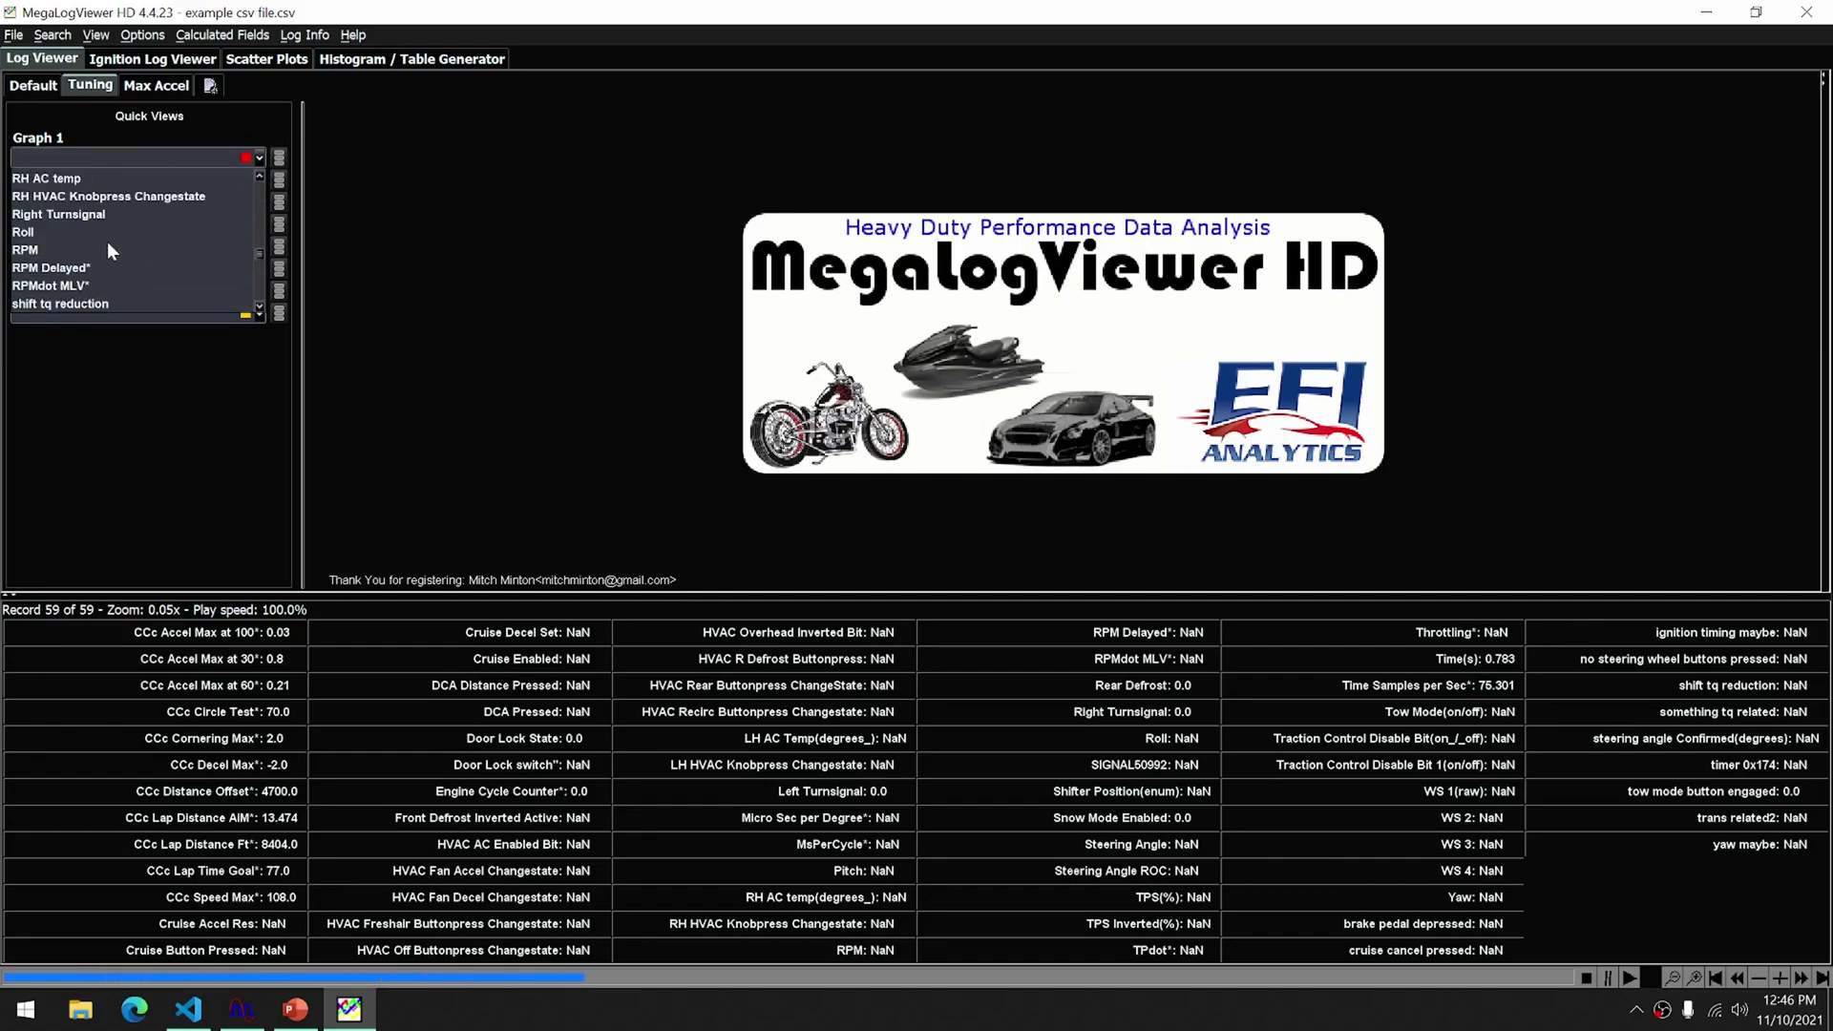
click(115, 249)
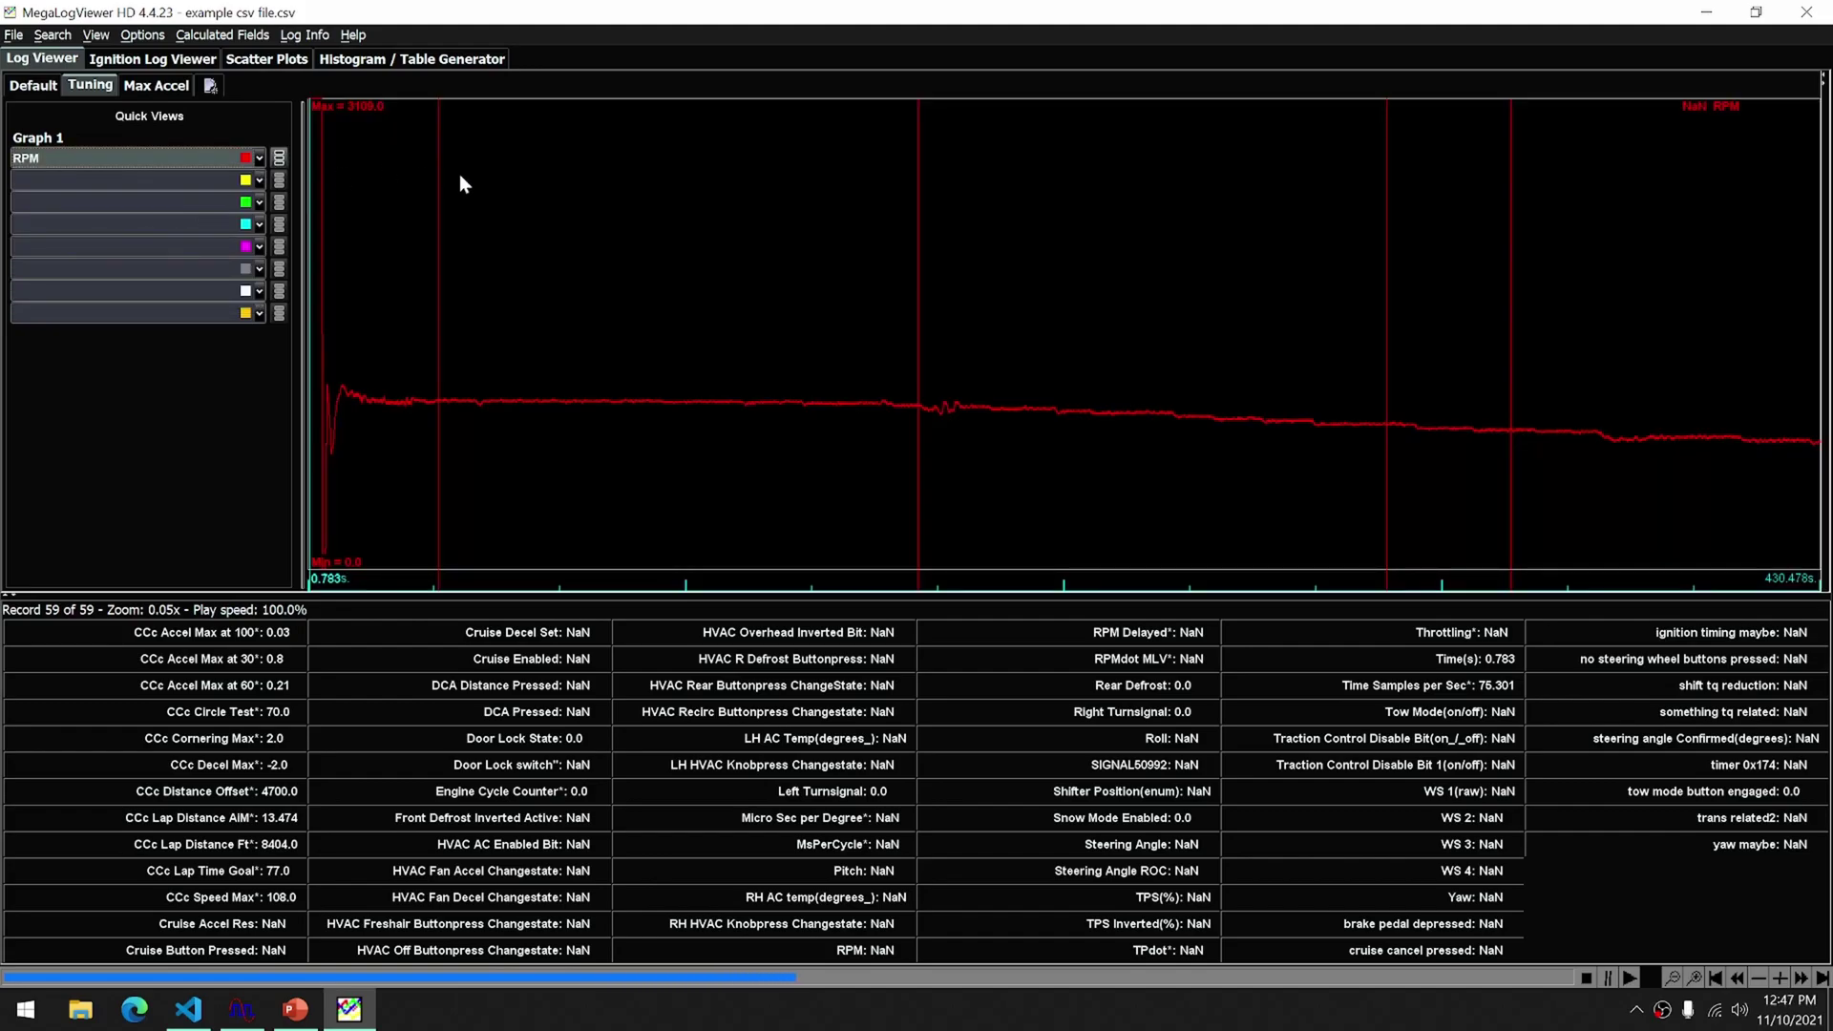
scroll(508, 251, down, 5)
scroll(840, 271, down, 5)
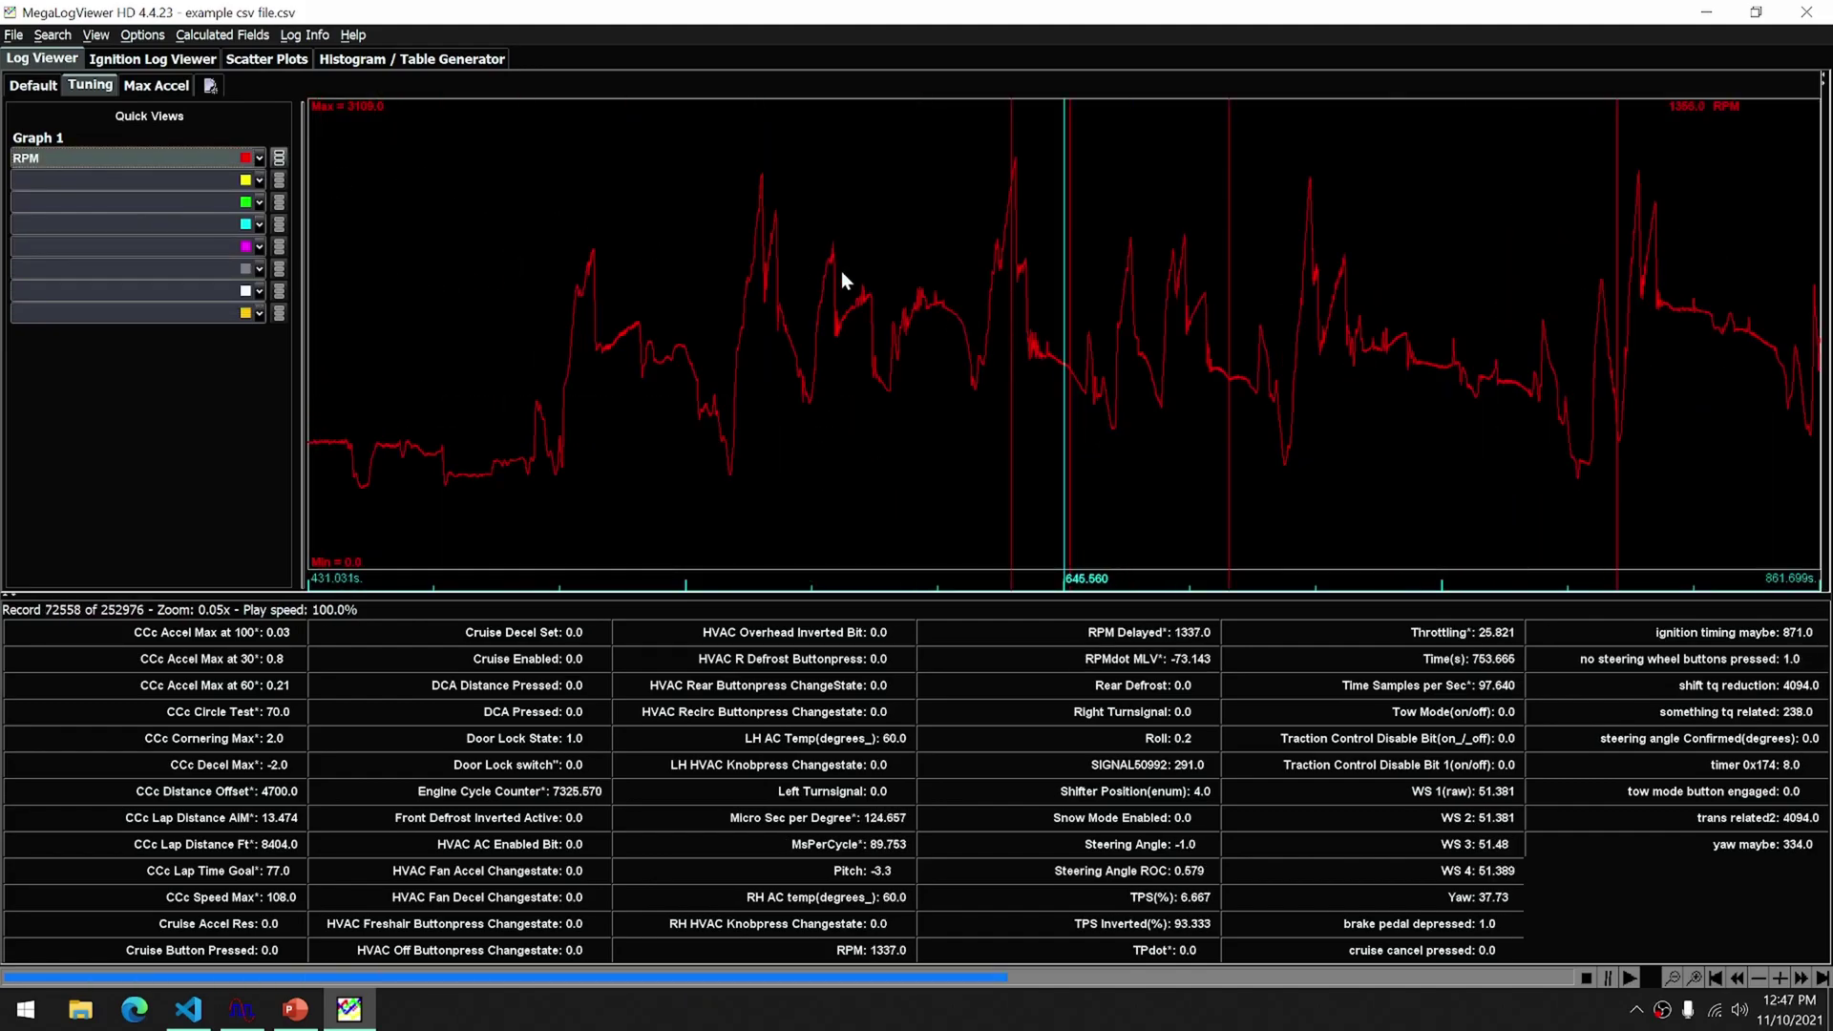
scroll(1143, 272, down, 5)
scroll(1349, 265, down, 5)
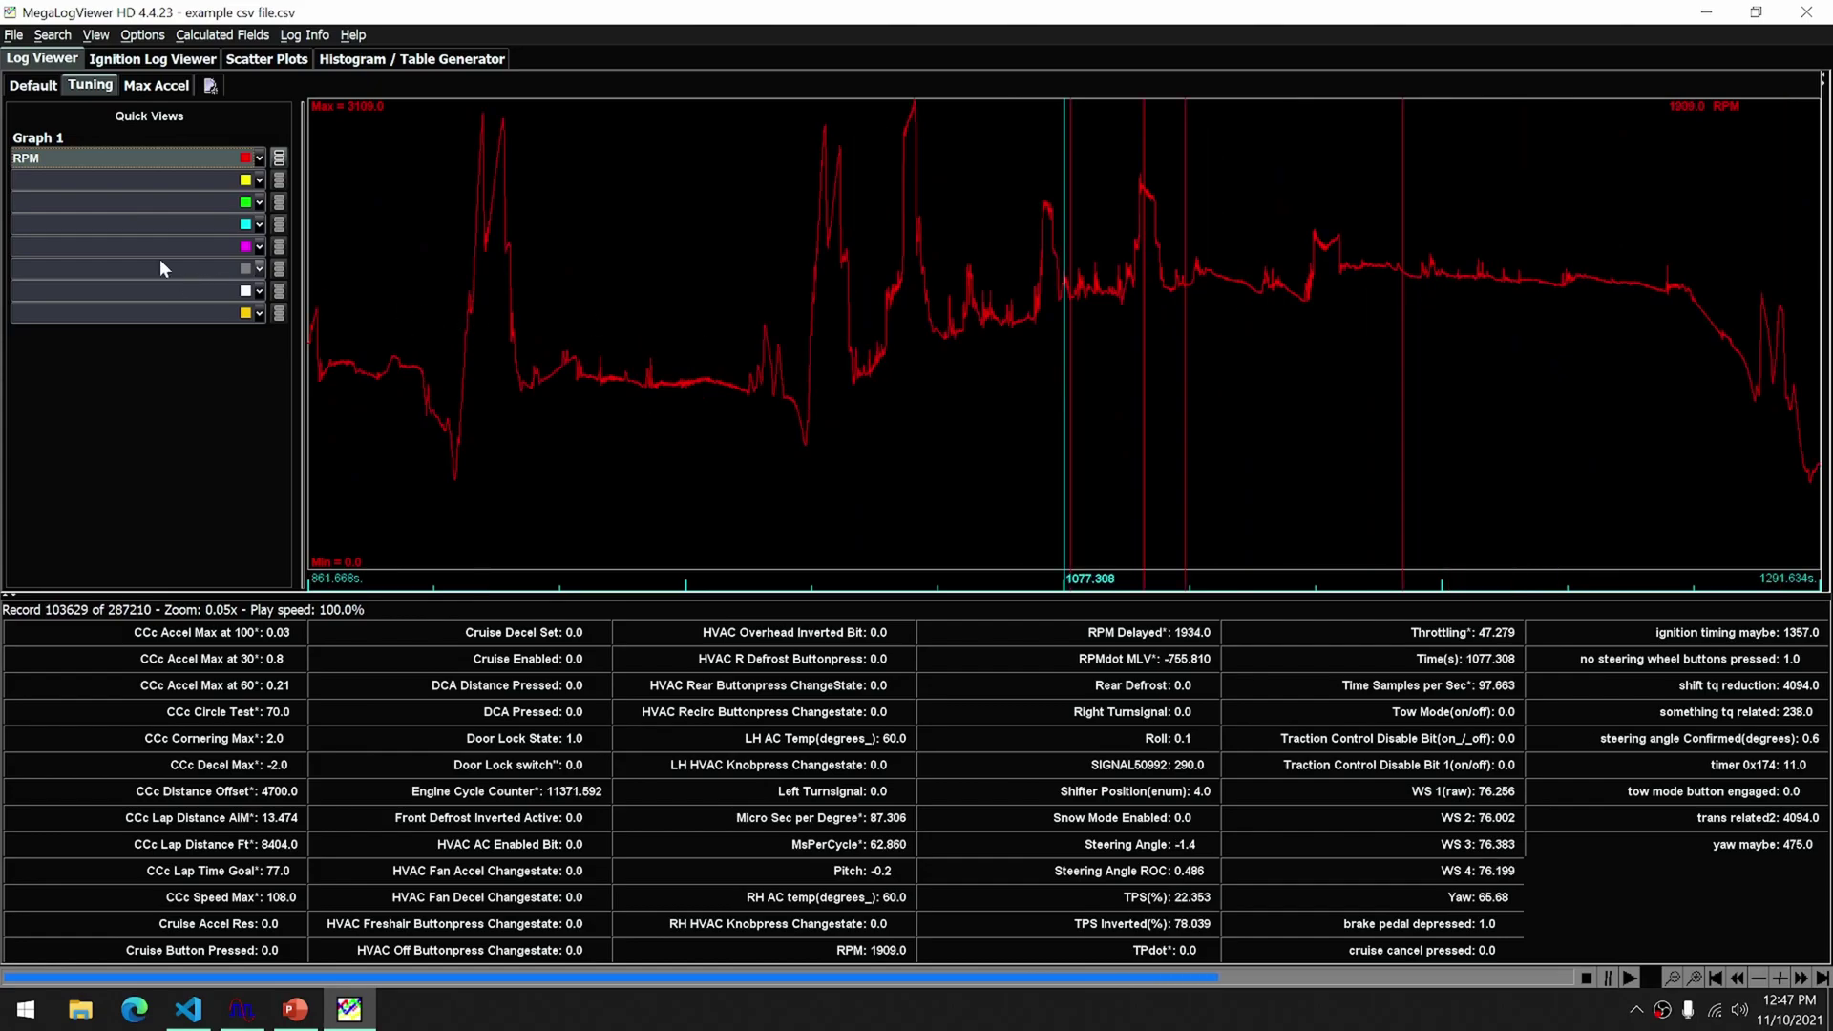
- Add Steering Angle as the fourth trace of Graph 1 and review it against RPM along the log
click(84, 224)
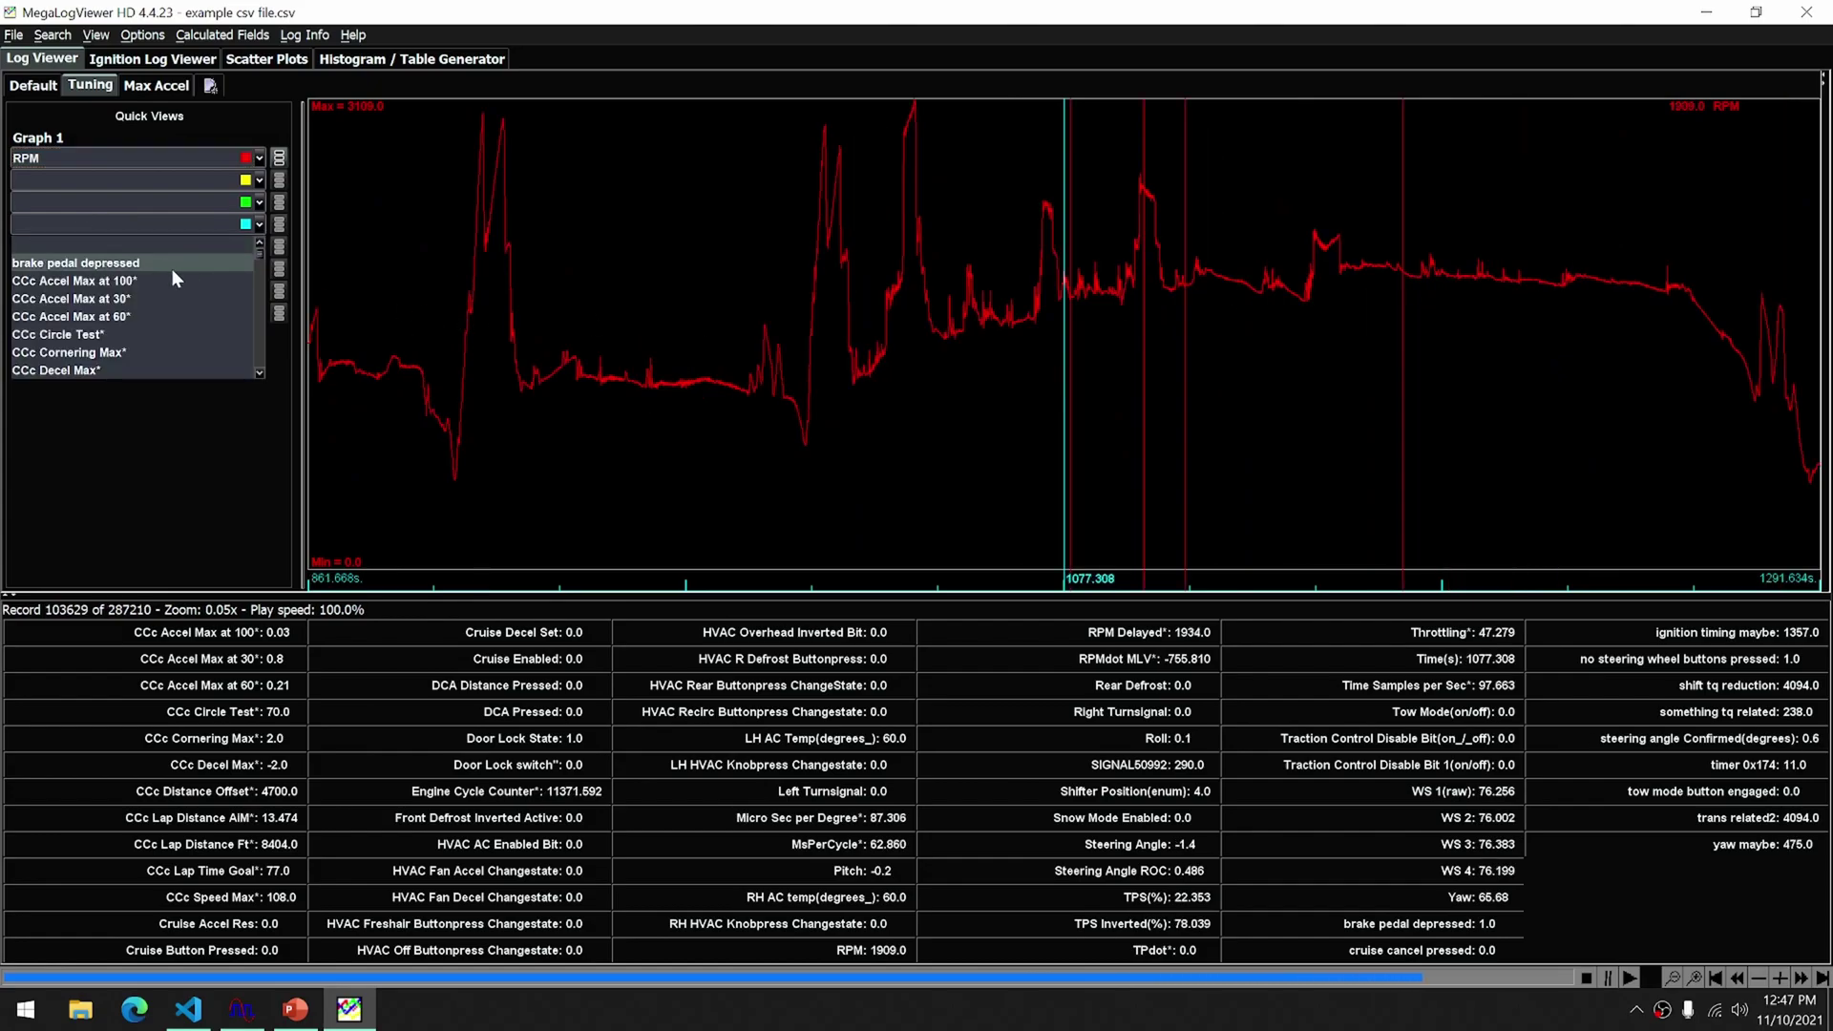
scroll(175, 282, down, 1)
scroll(177, 288, down, 5)
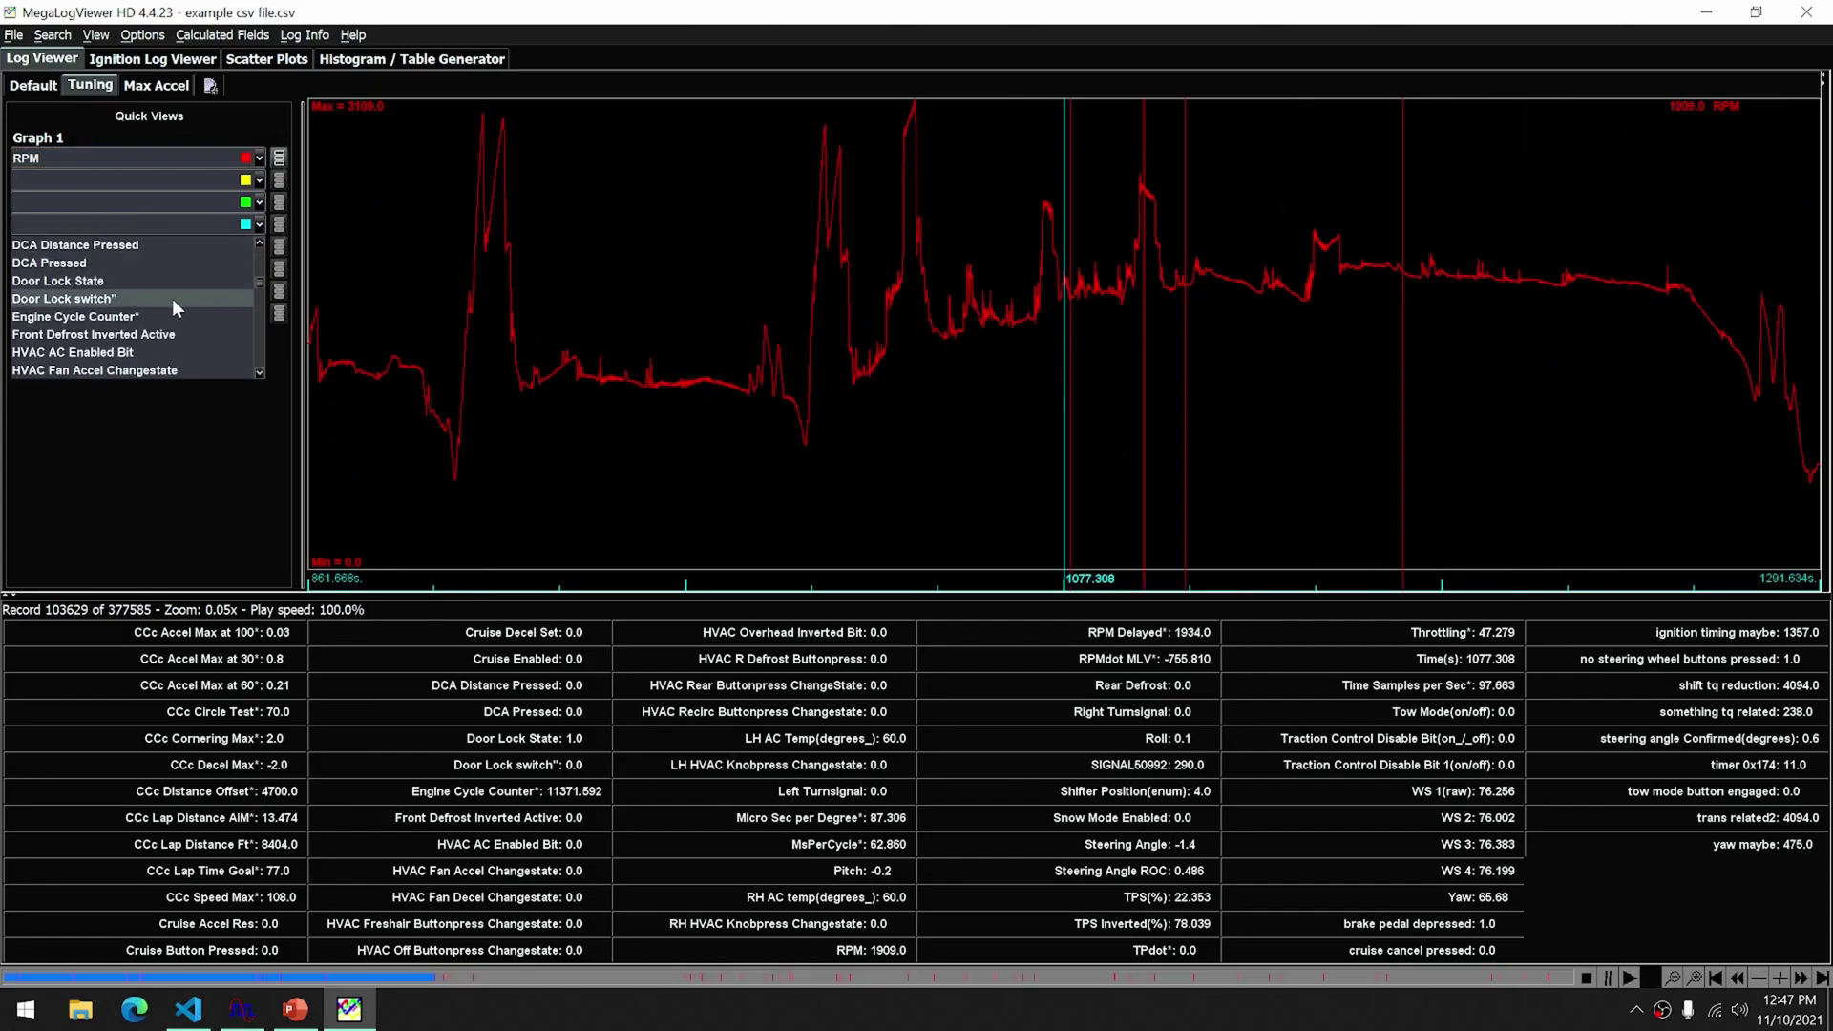
scroll(164, 273, down, 6)
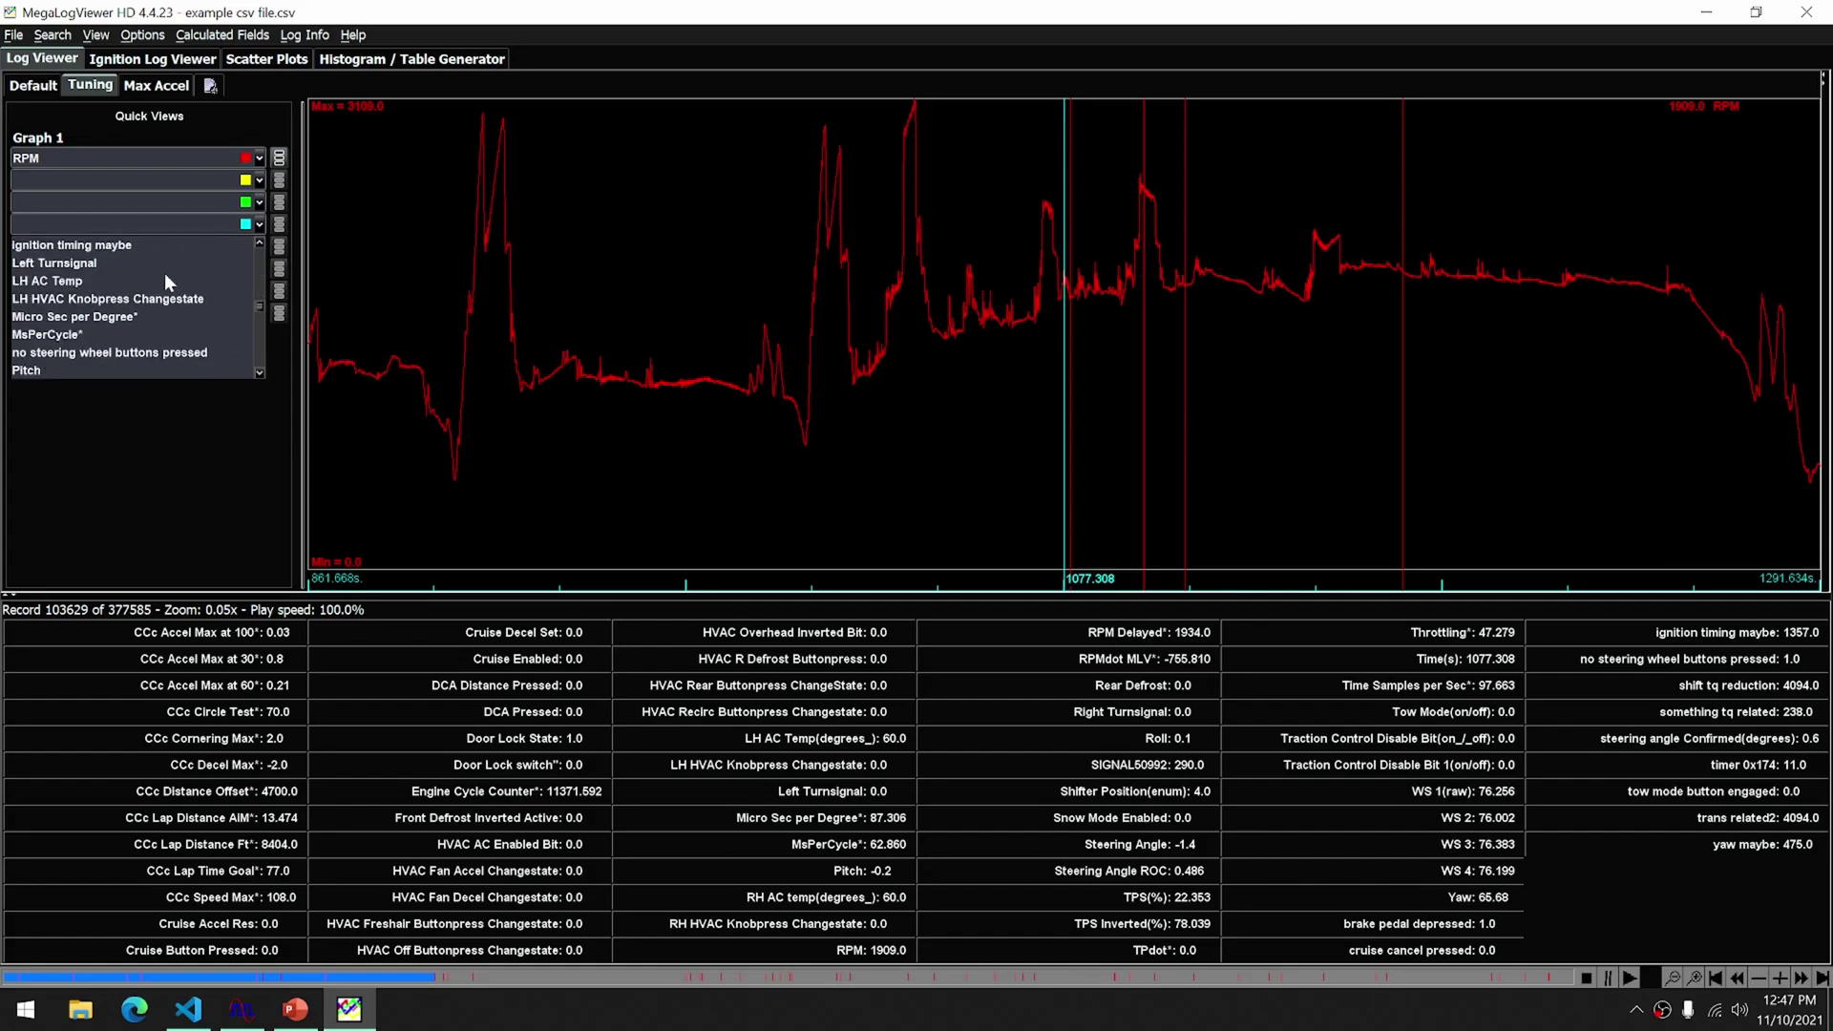
scroll(176, 306, down, 6)
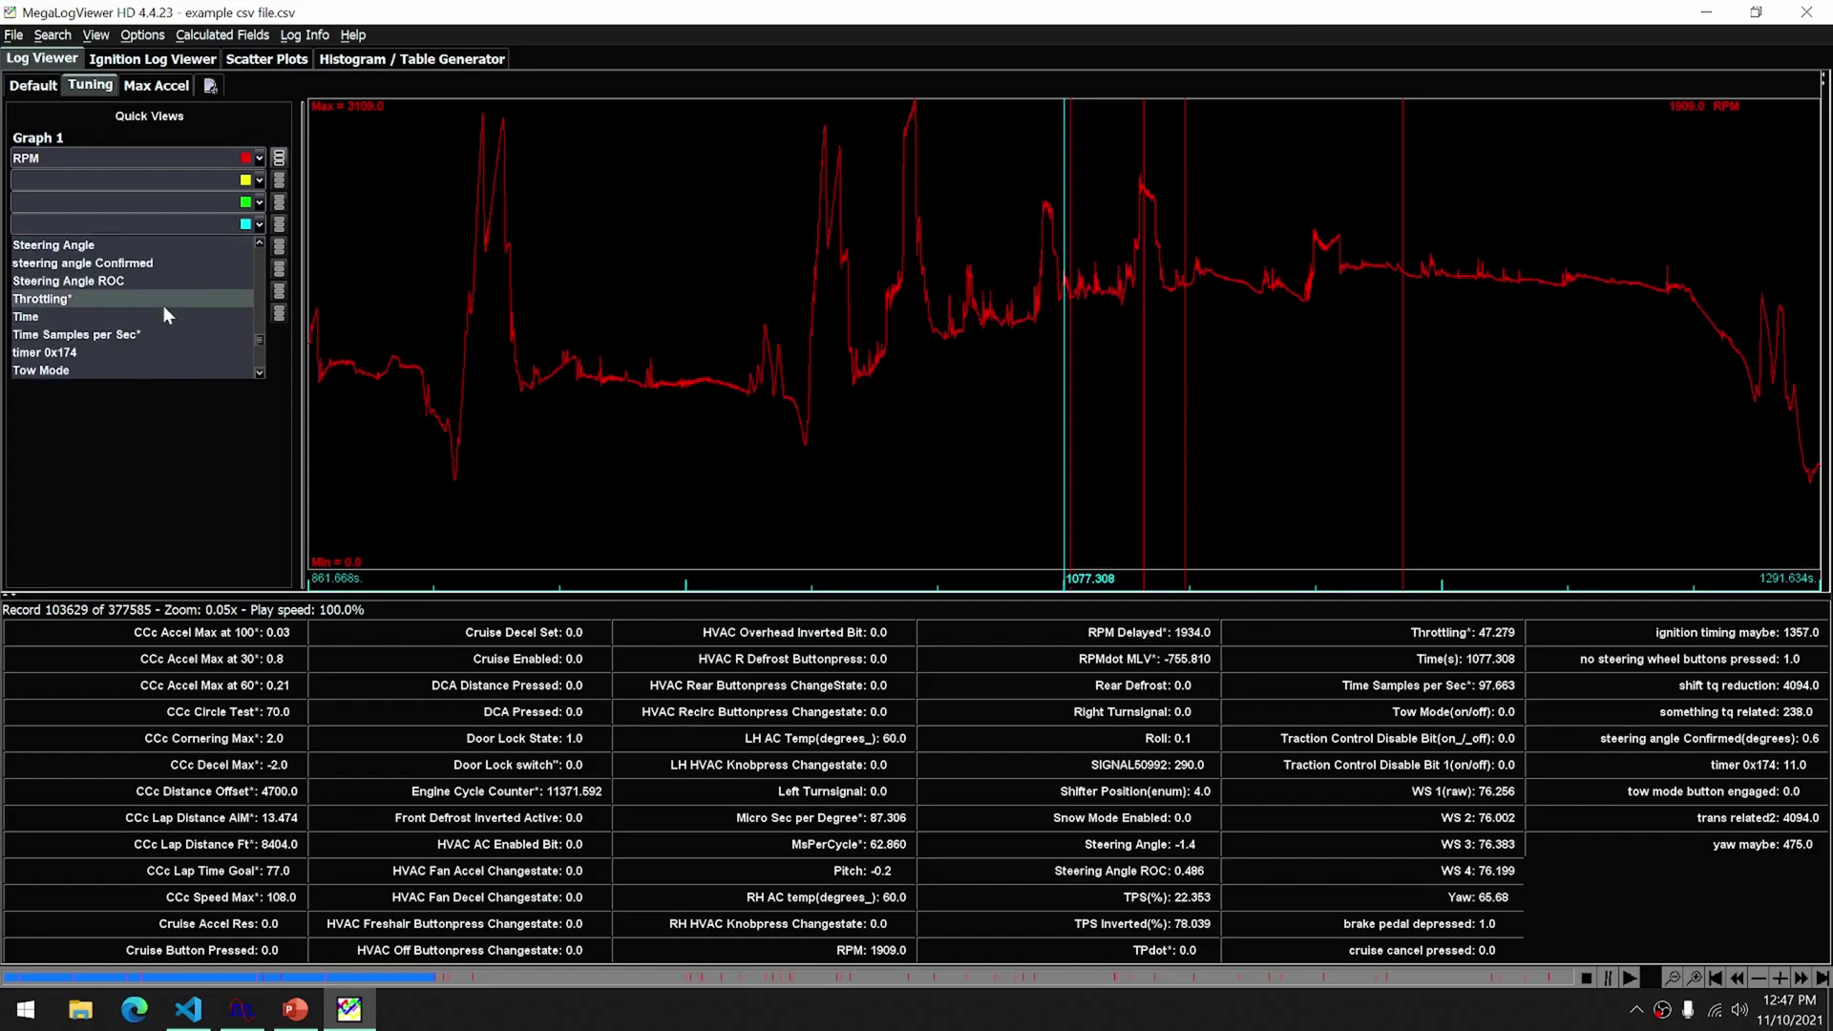
click(173, 249)
scroll(623, 254, down, 10)
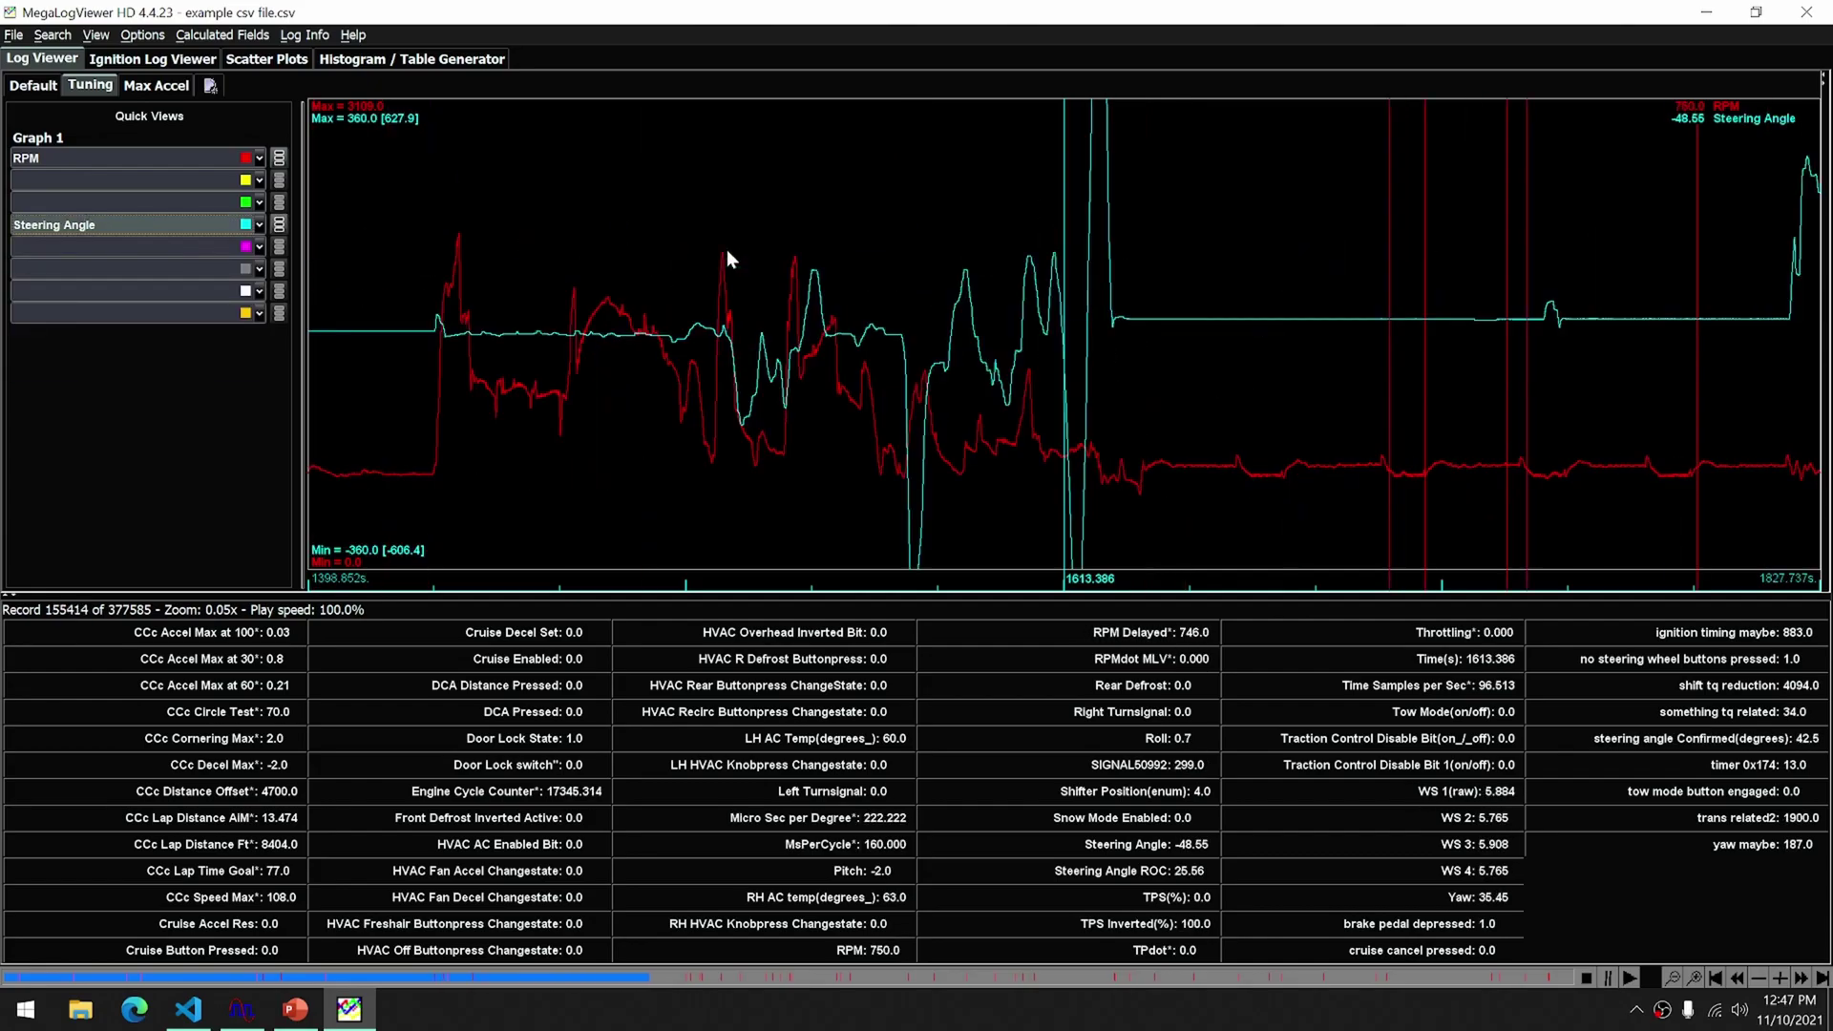
scroll(727, 258, down, 4)
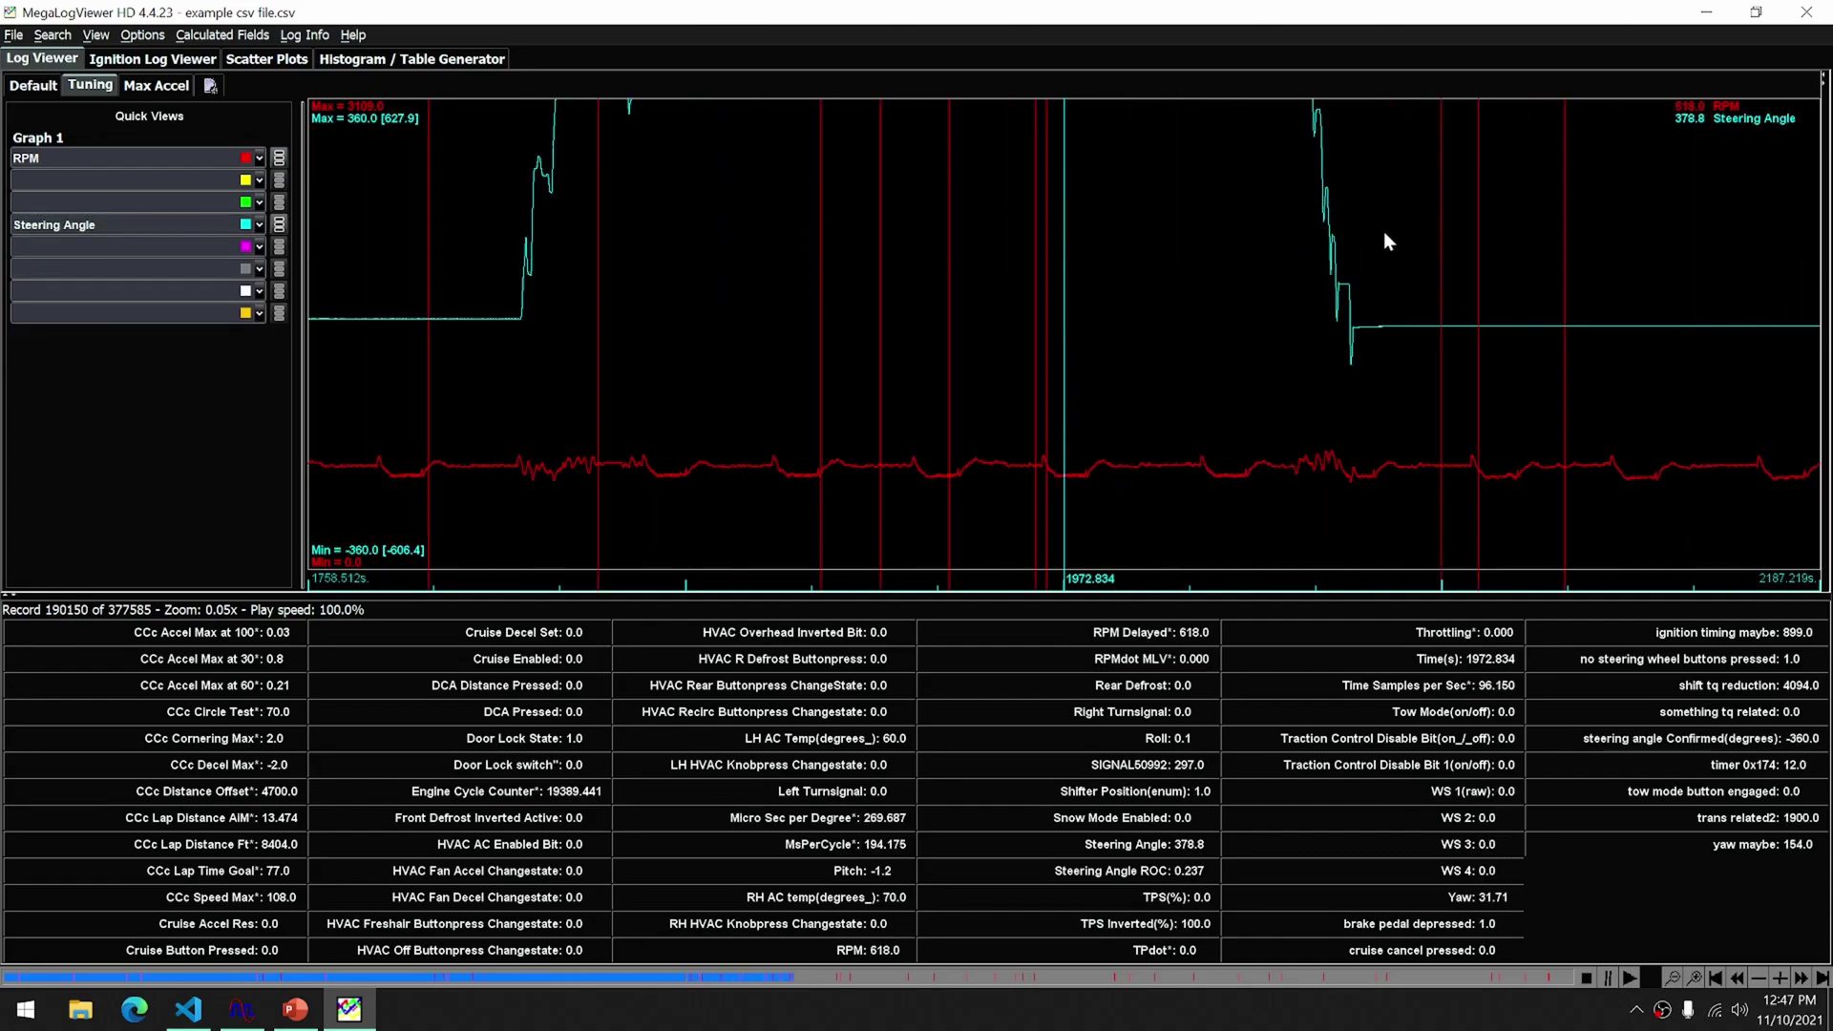
scroll(1442, 224, down, 3)
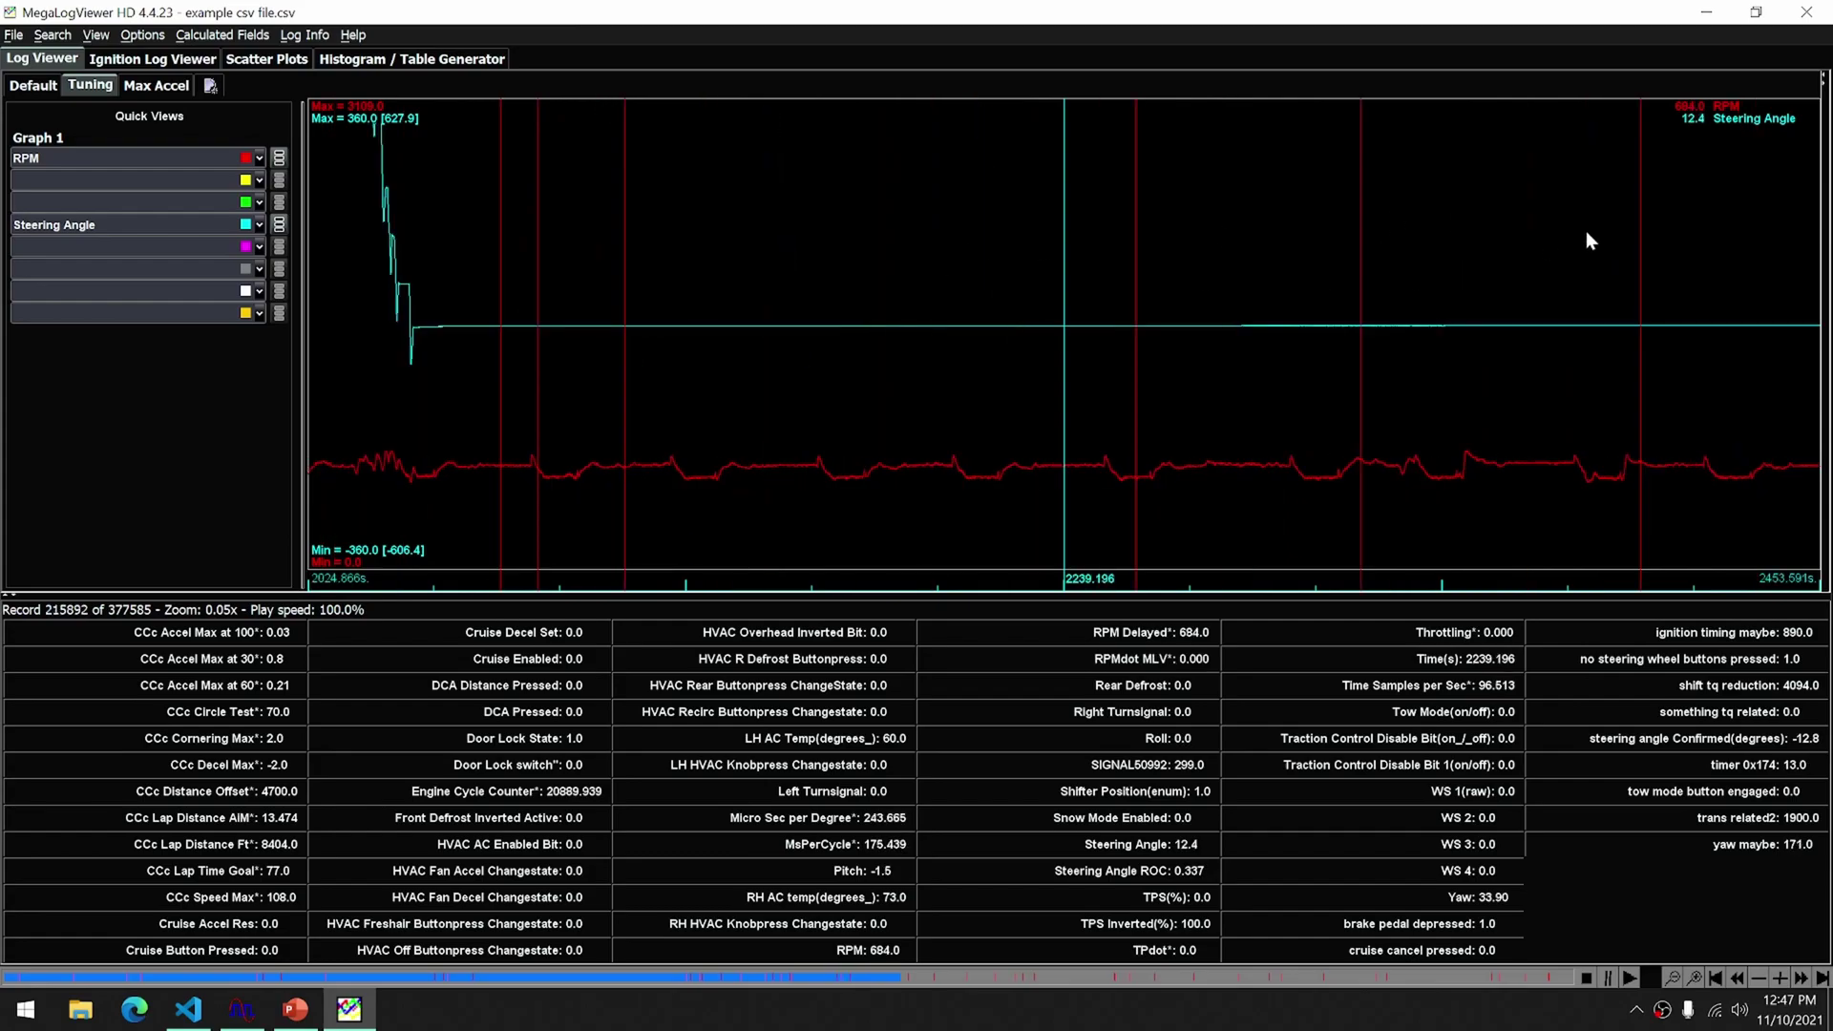
scroll(1600, 242, down, 4)
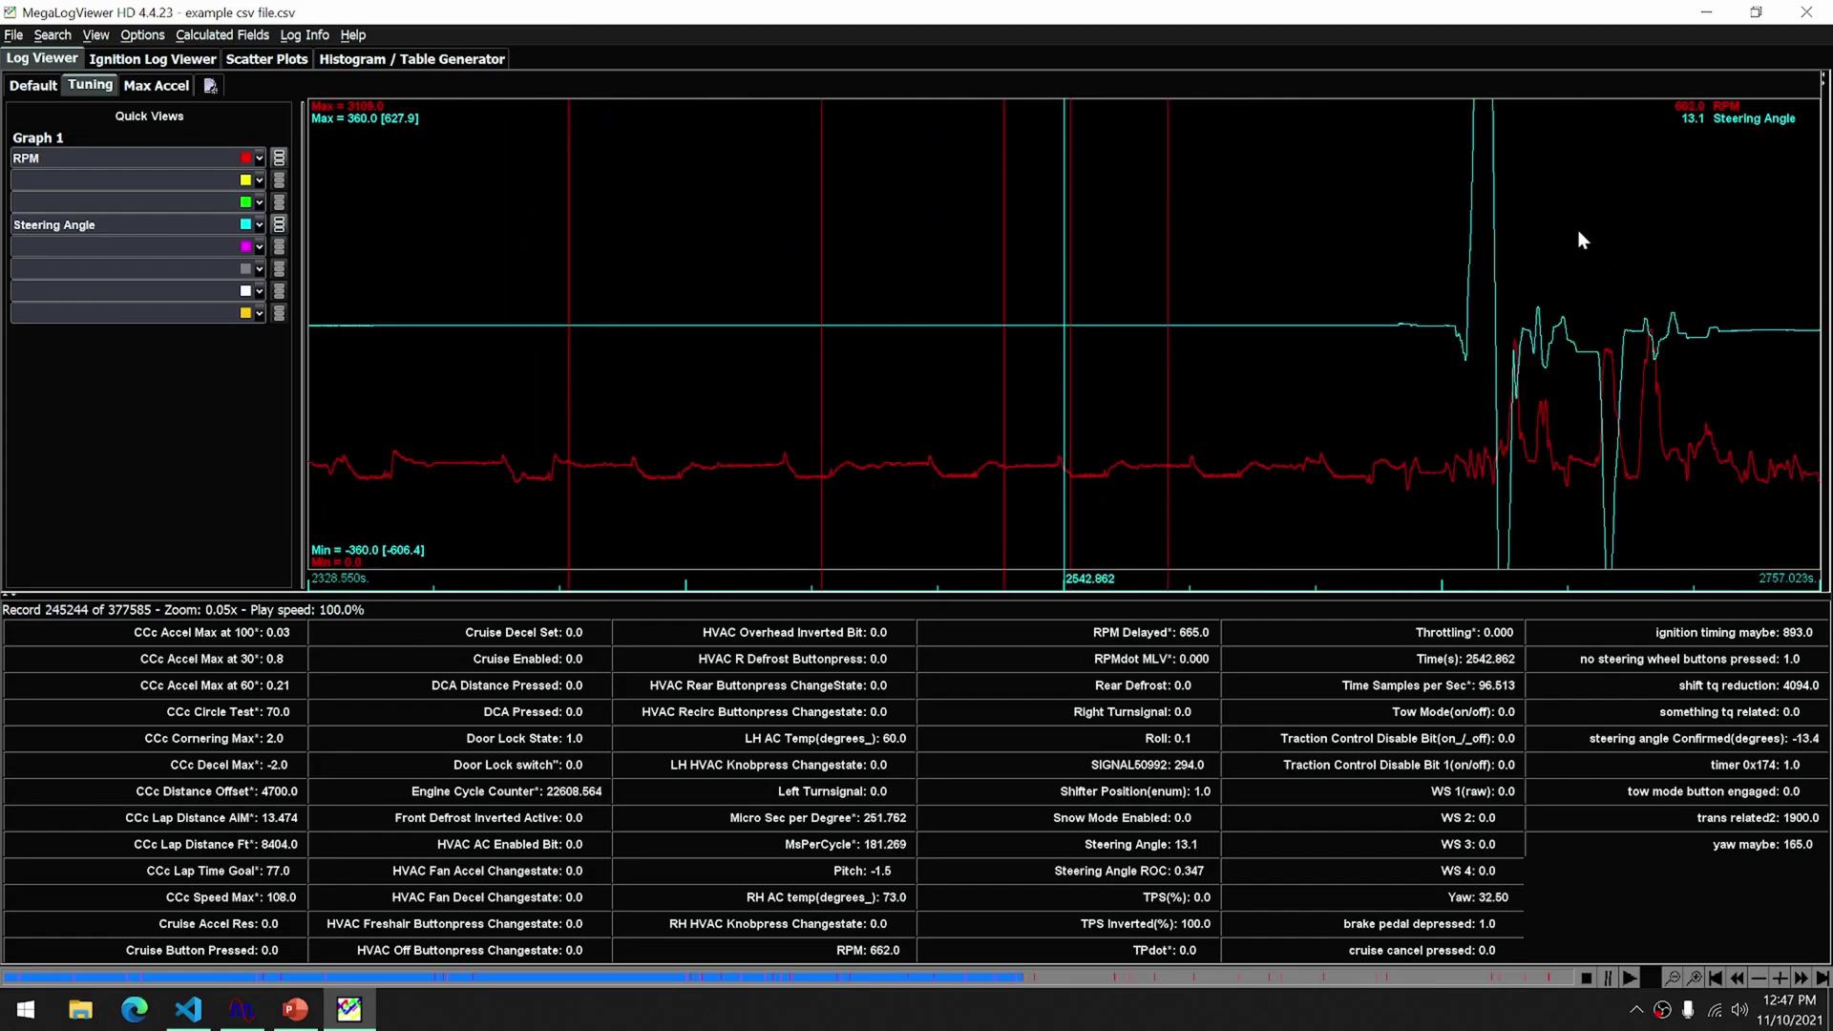